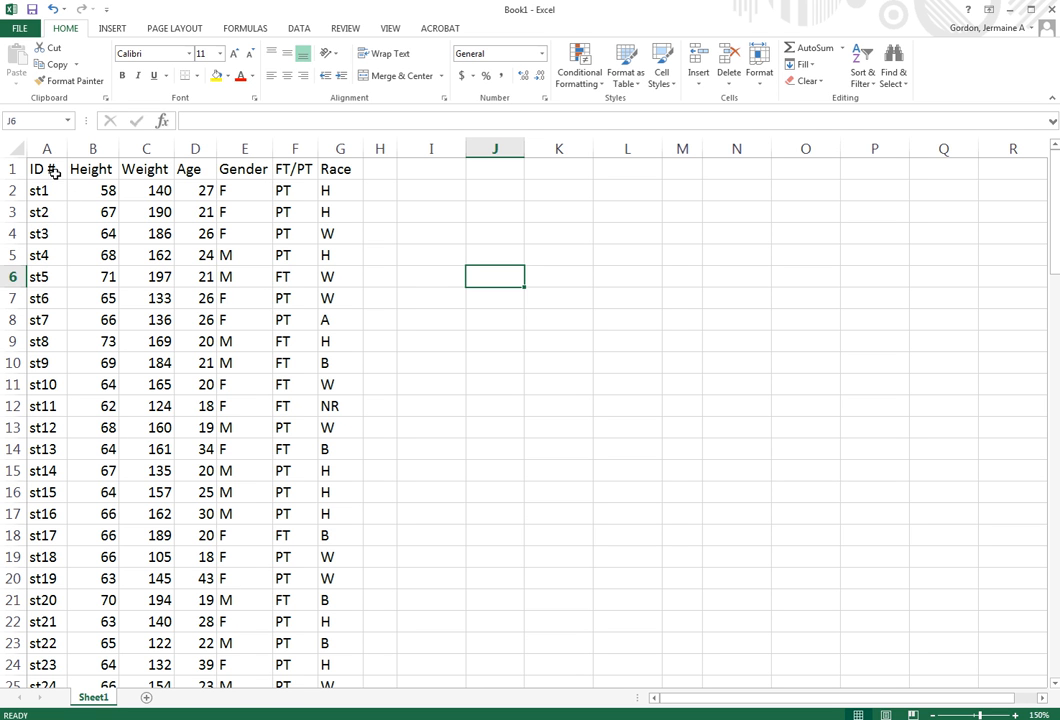
Sort the whole student table, including its header row, by Gender values from A to Z
left_click_drag(35, 168, 346, 651)
scroll(424, 495, "up", 20)
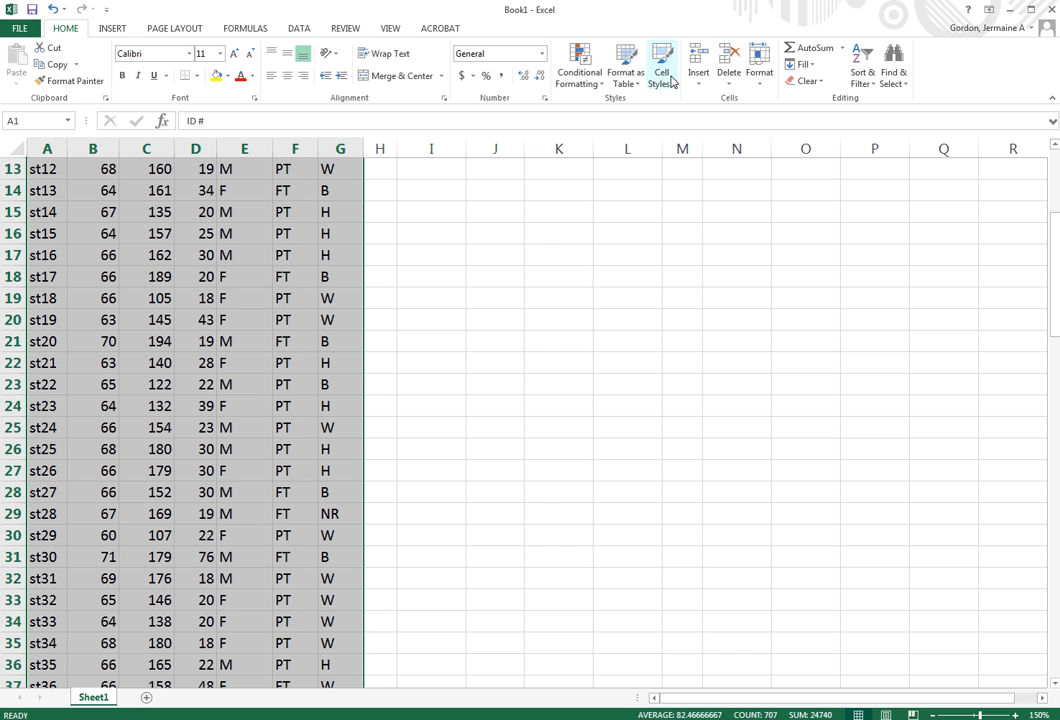
left_click(865, 70)
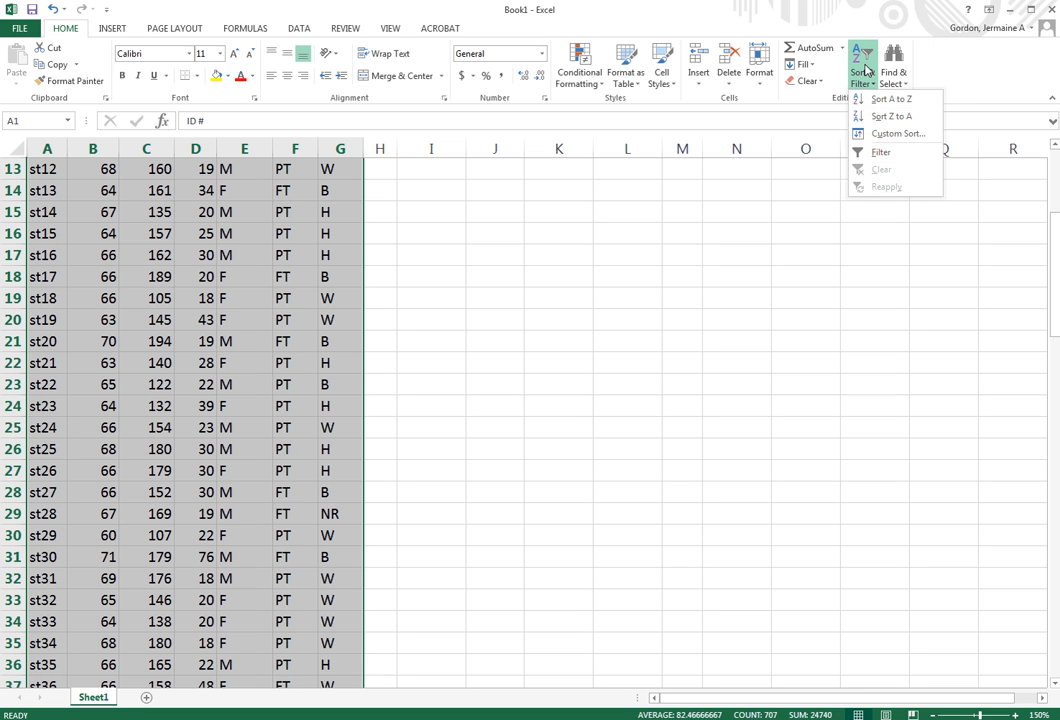
left_click(907, 143)
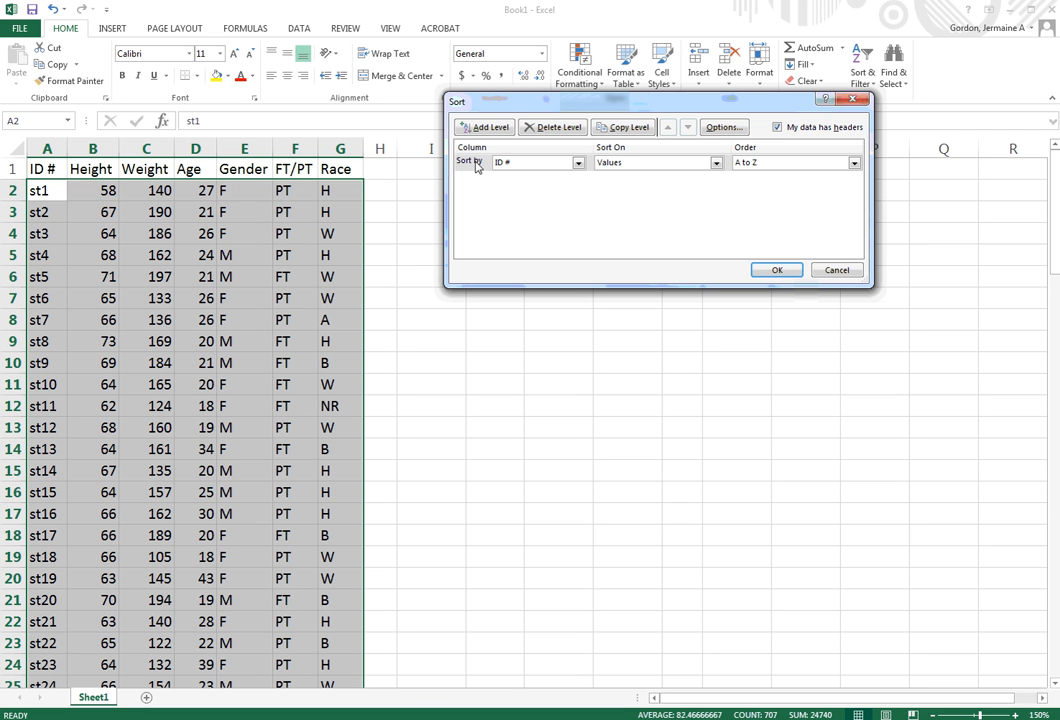
left_click(578, 164)
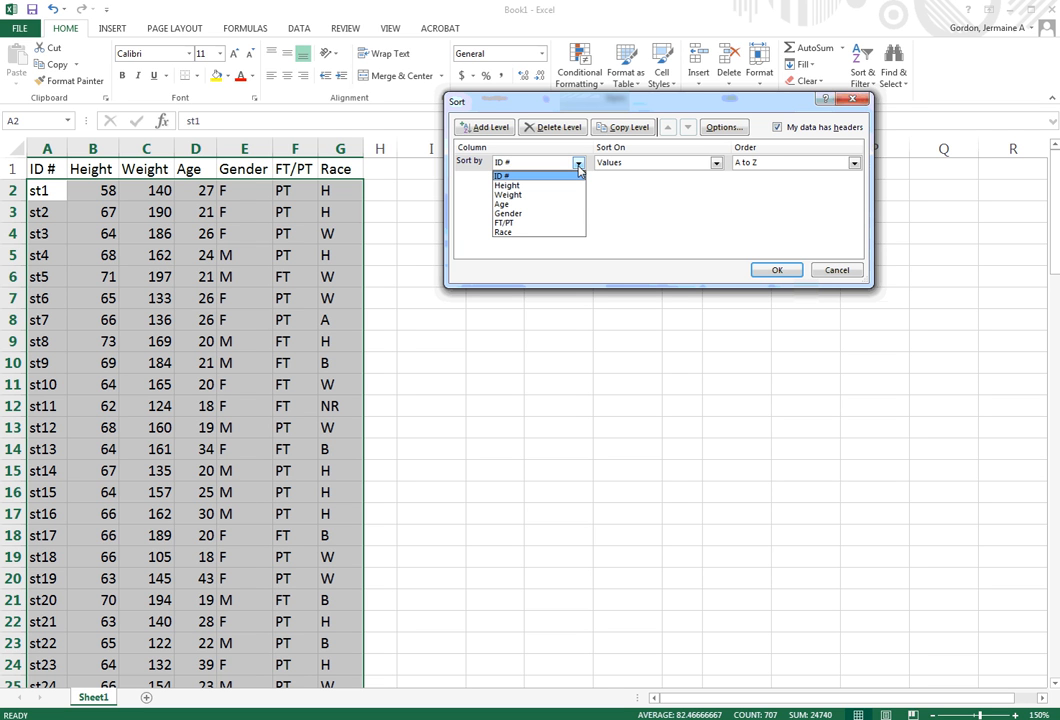
left_click(510, 218)
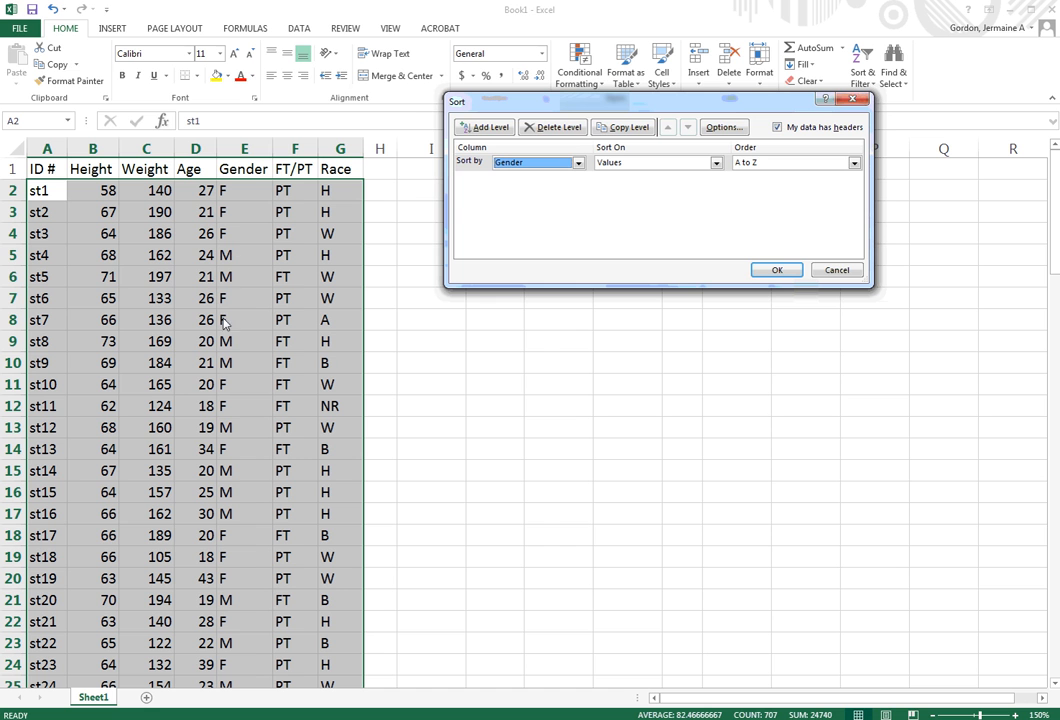
left_click(778, 270)
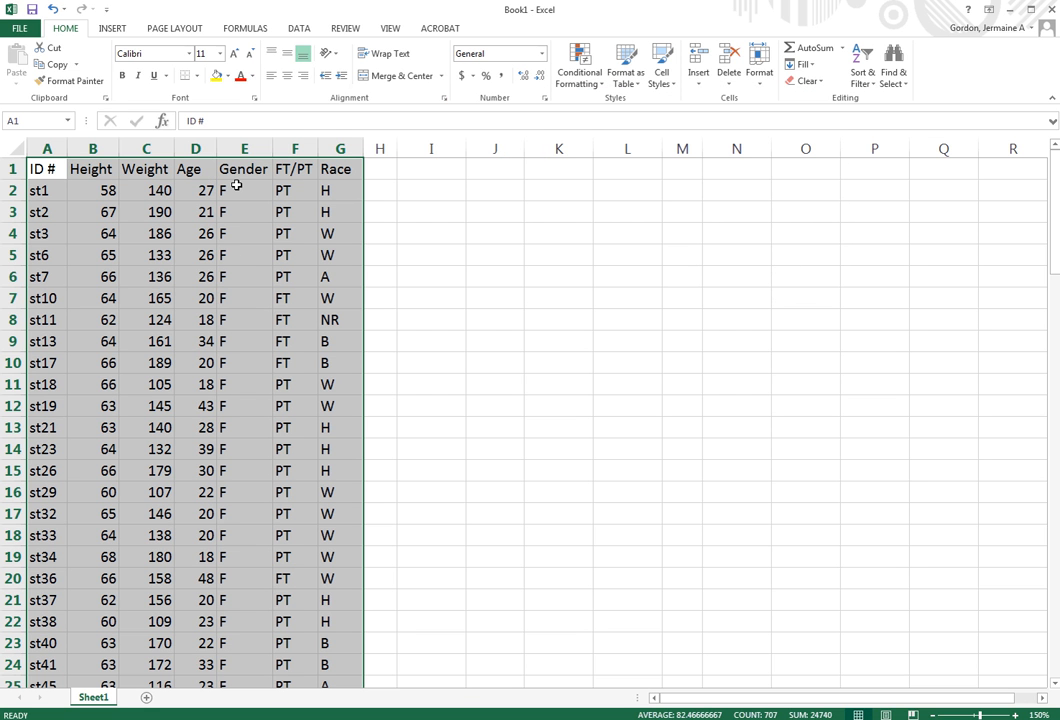
Copy the header row and all the female students' records, range A1:G58
scroll(241, 232, "down", 11)
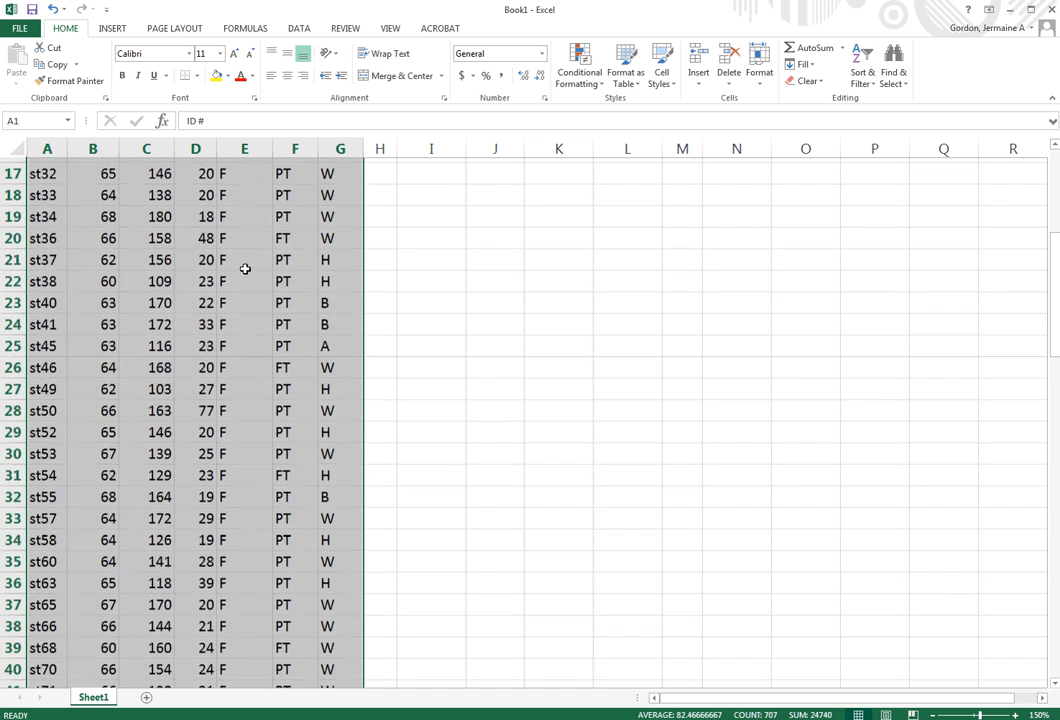
scroll(248, 295, "down", 5)
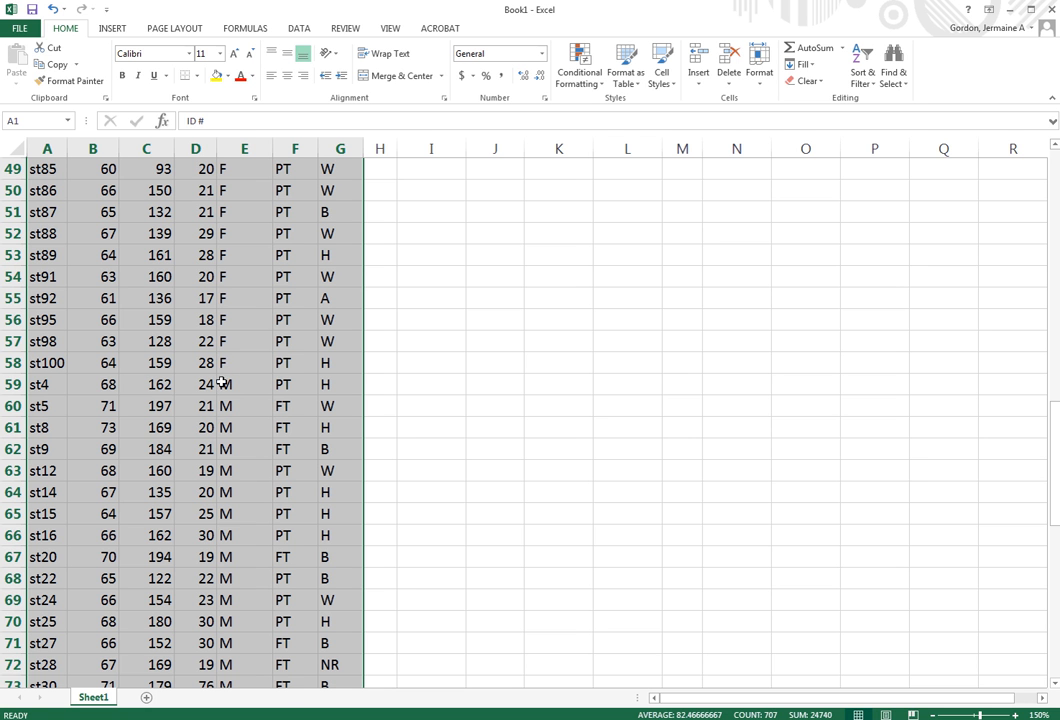
scroll(236, 366, "down", 13)
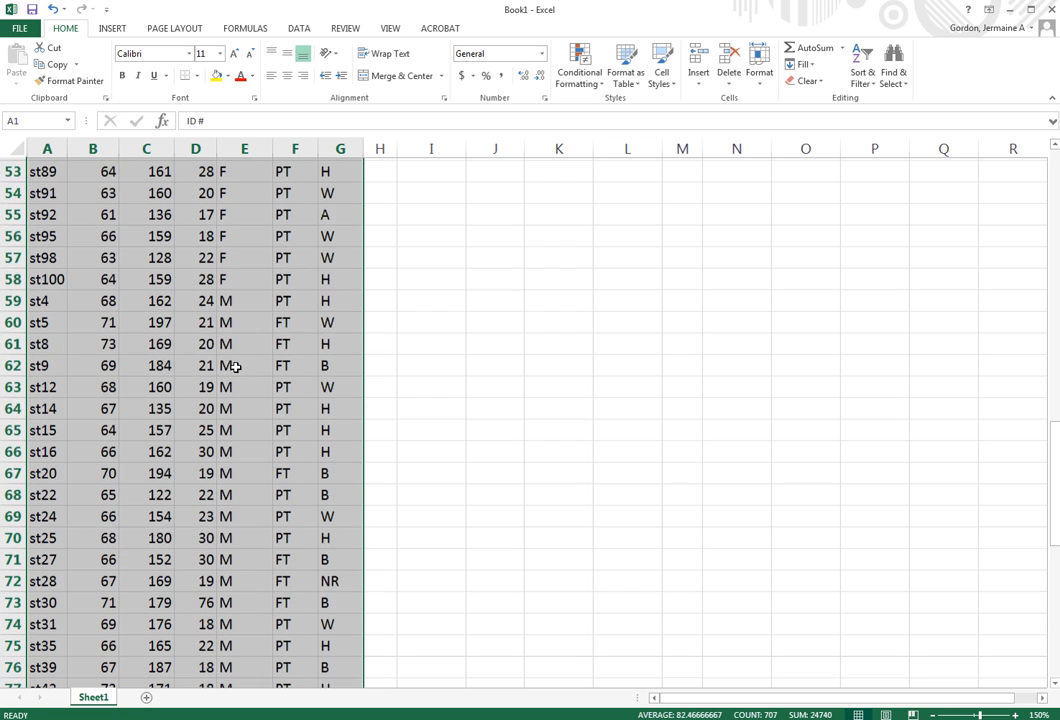
scroll(270, 424, "up", 20)
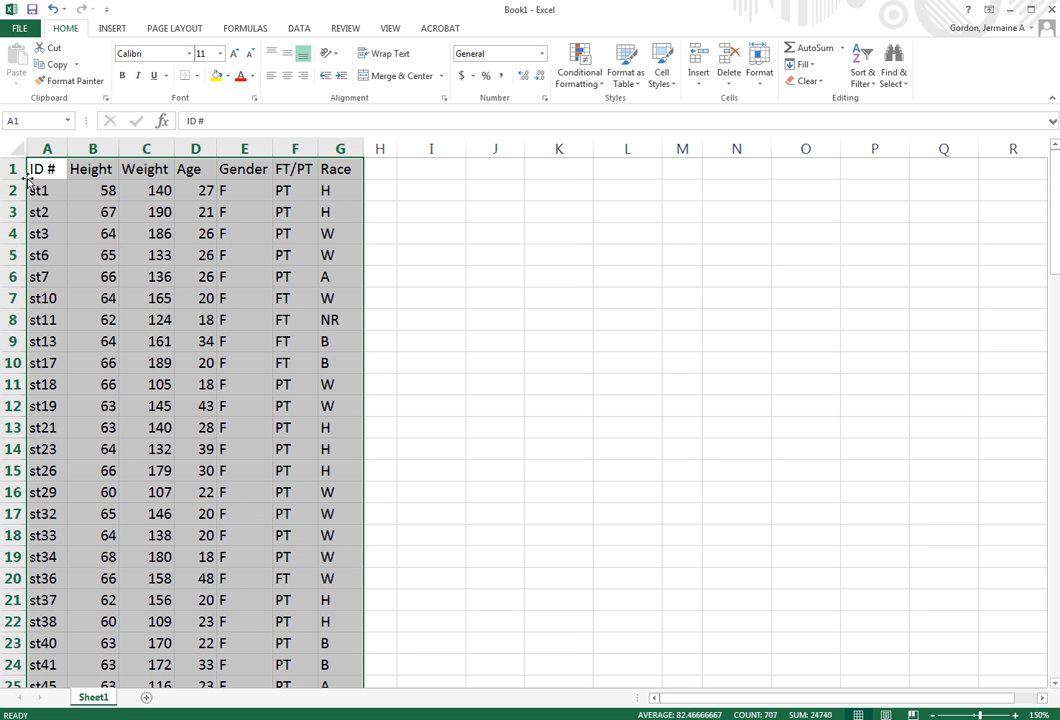
scroll(282, 315, "down", 18)
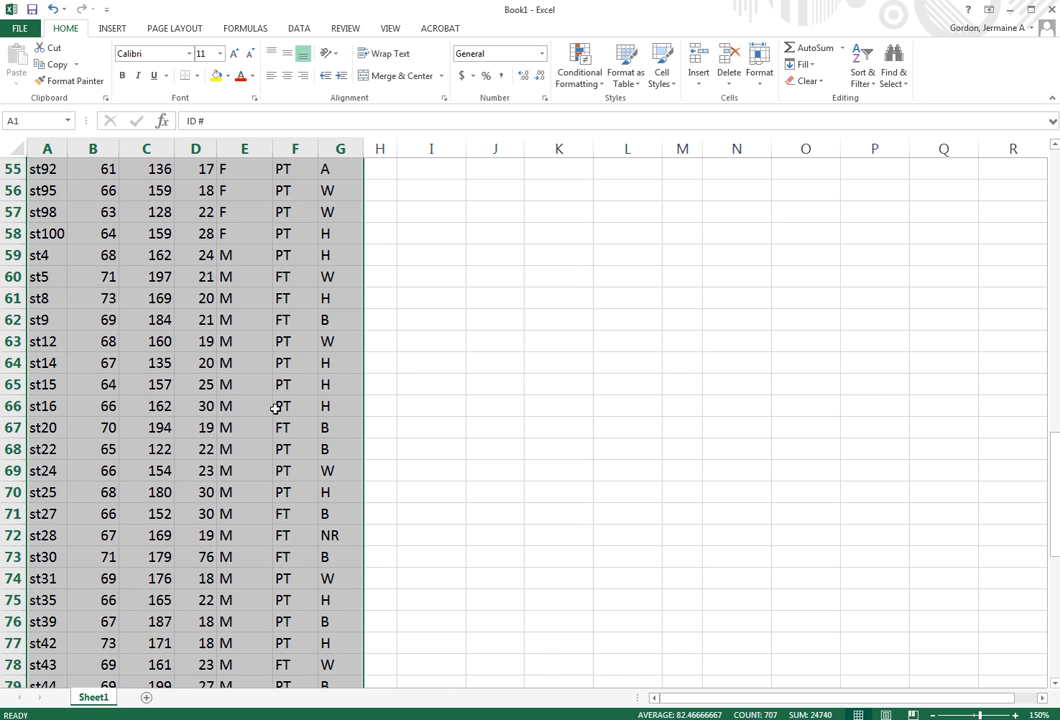
scroll(270, 395, "up", 3)
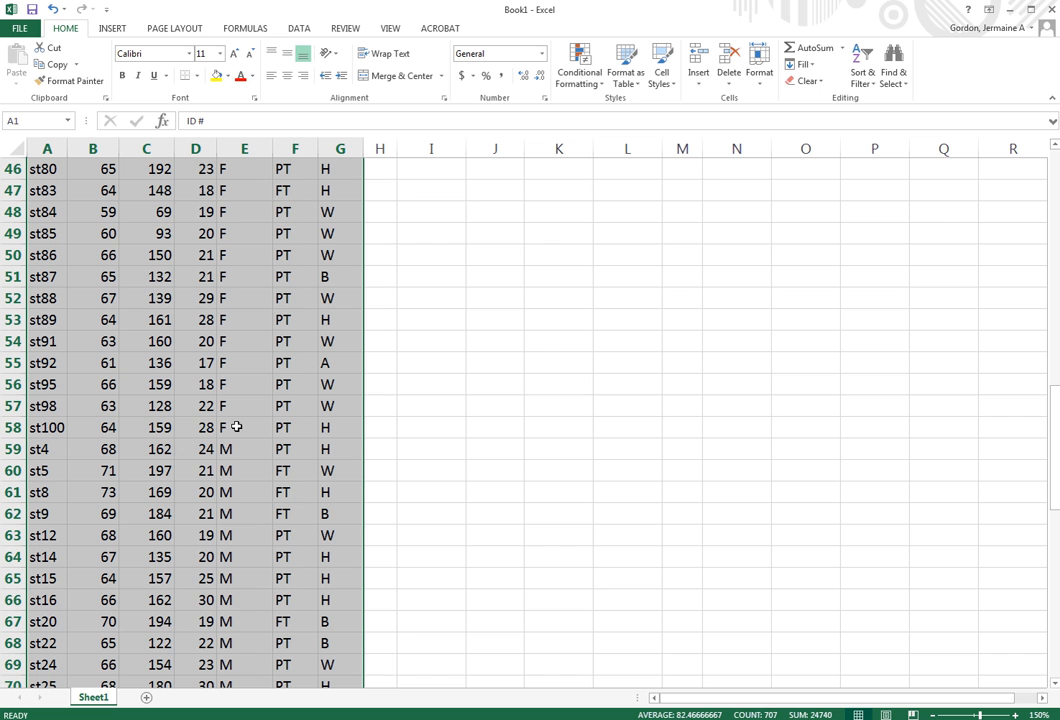
scroll(315, 415, "up", 1)
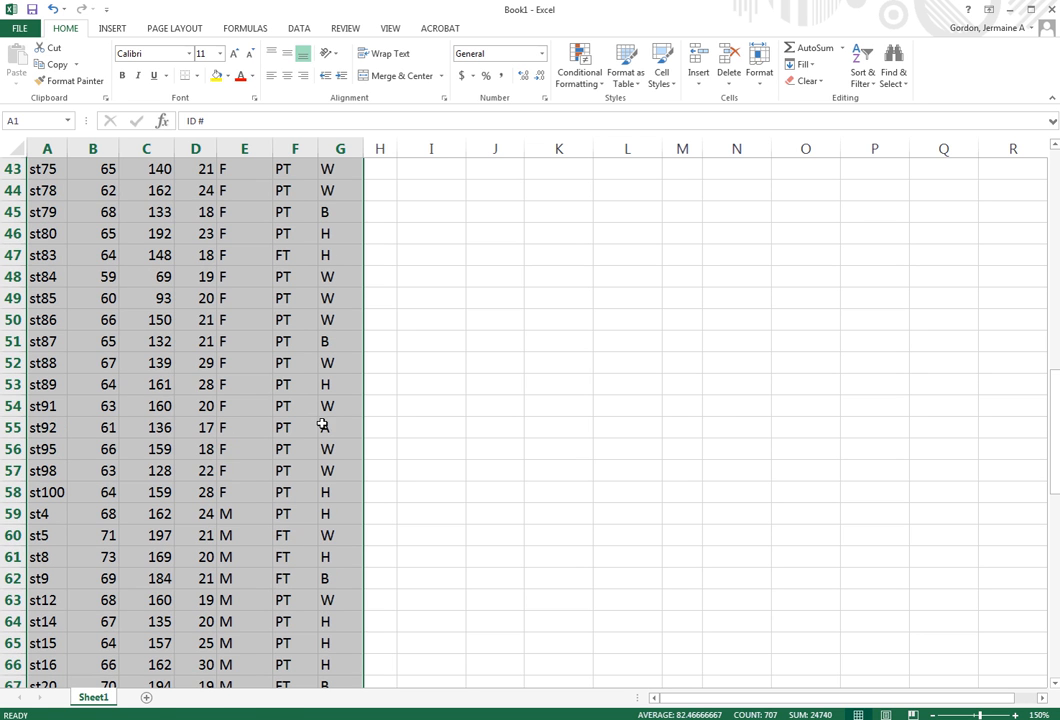
left_click(338, 473)
left_click_drag(350, 493, 46, 30)
right_click(96, 230)
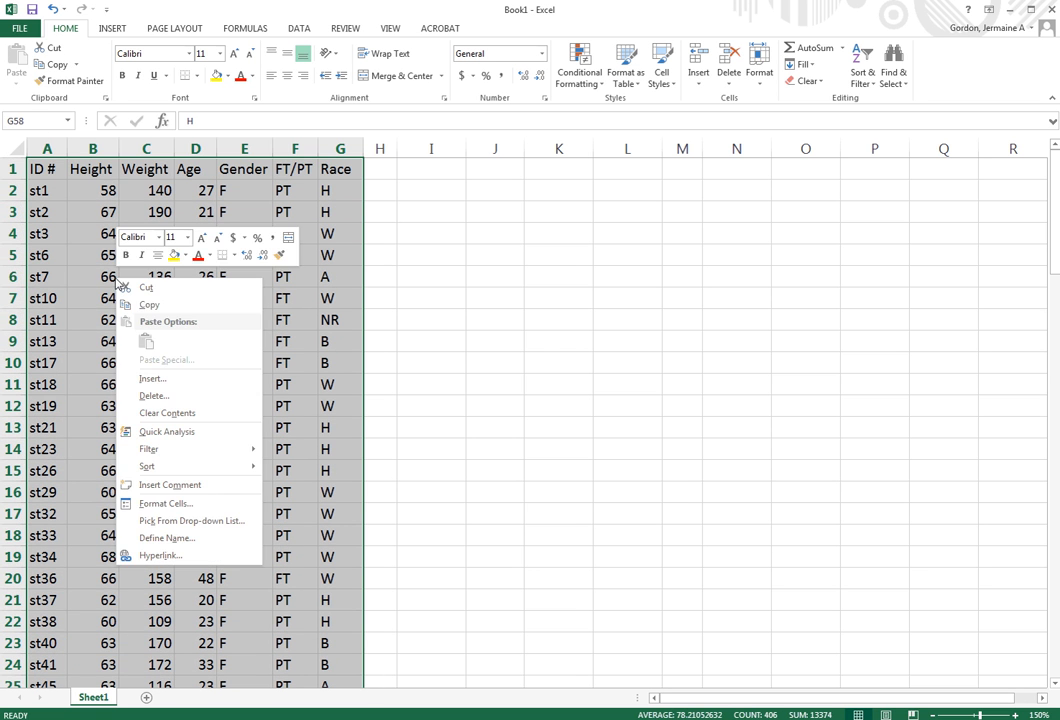
left_click(148, 306)
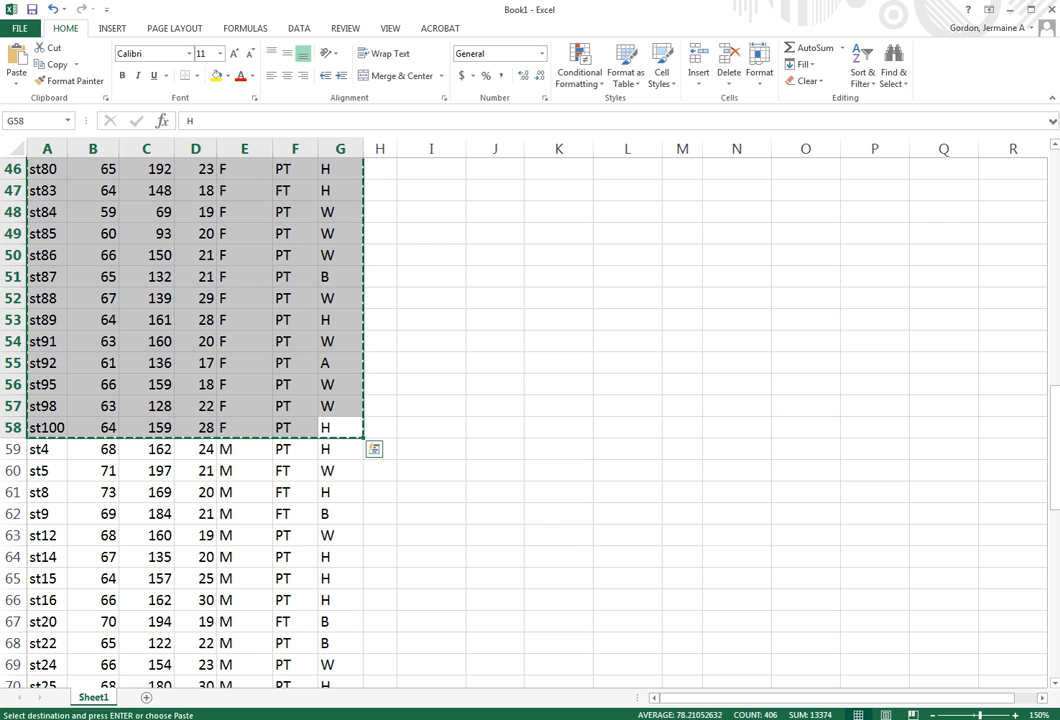
Add a new worksheet and paste the copied female records into it starting at cell A1
left_click(145, 698)
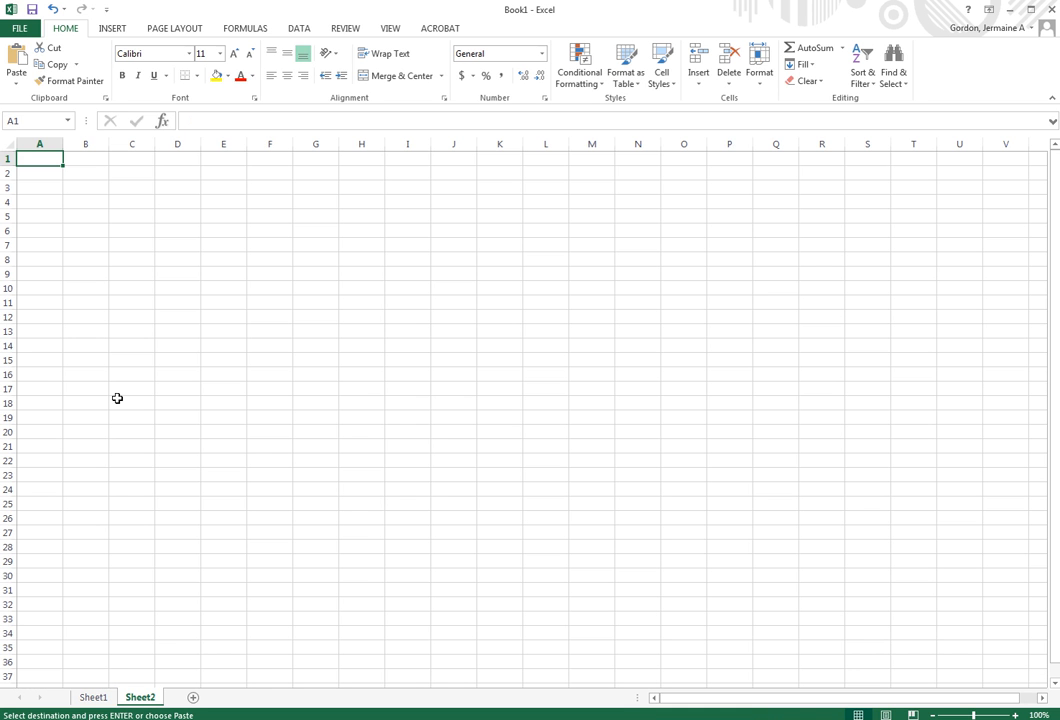
right_click(45, 160)
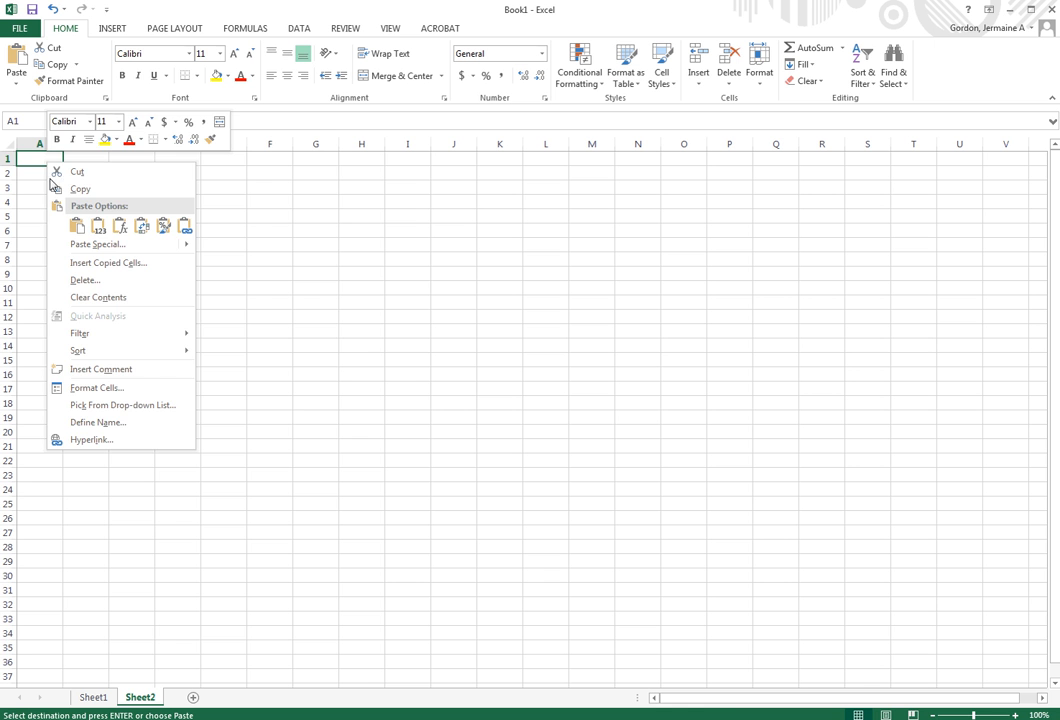
left_click(75, 229)
left_click(393, 270)
scroll(393, 466, "down", 4)
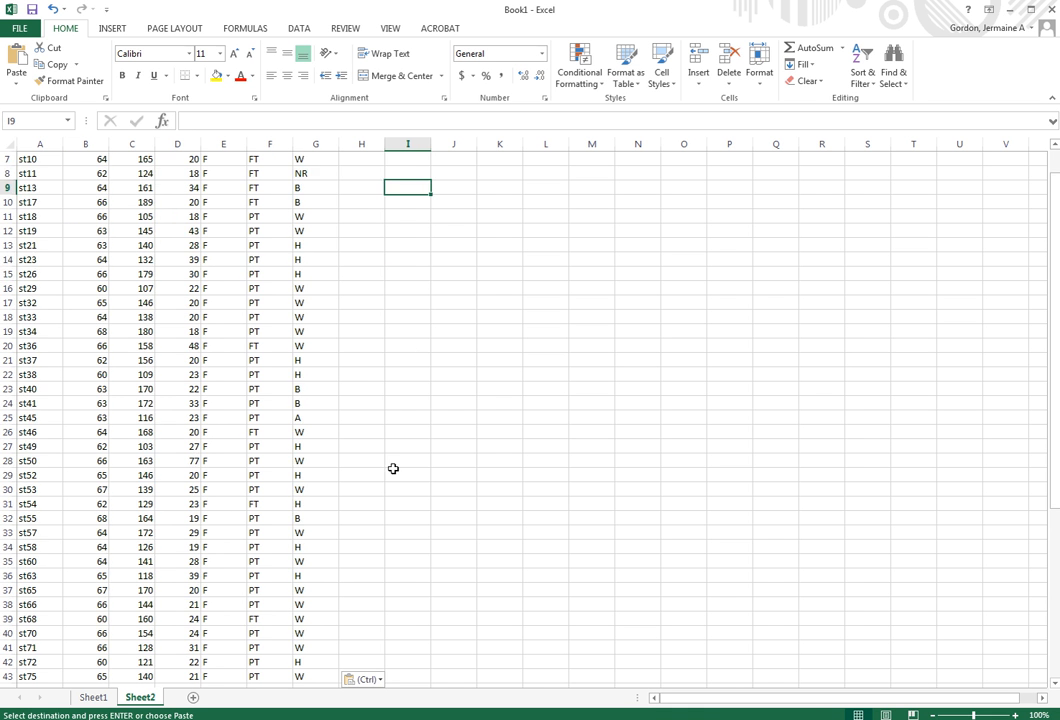
scroll(322, 617, "down", 6)
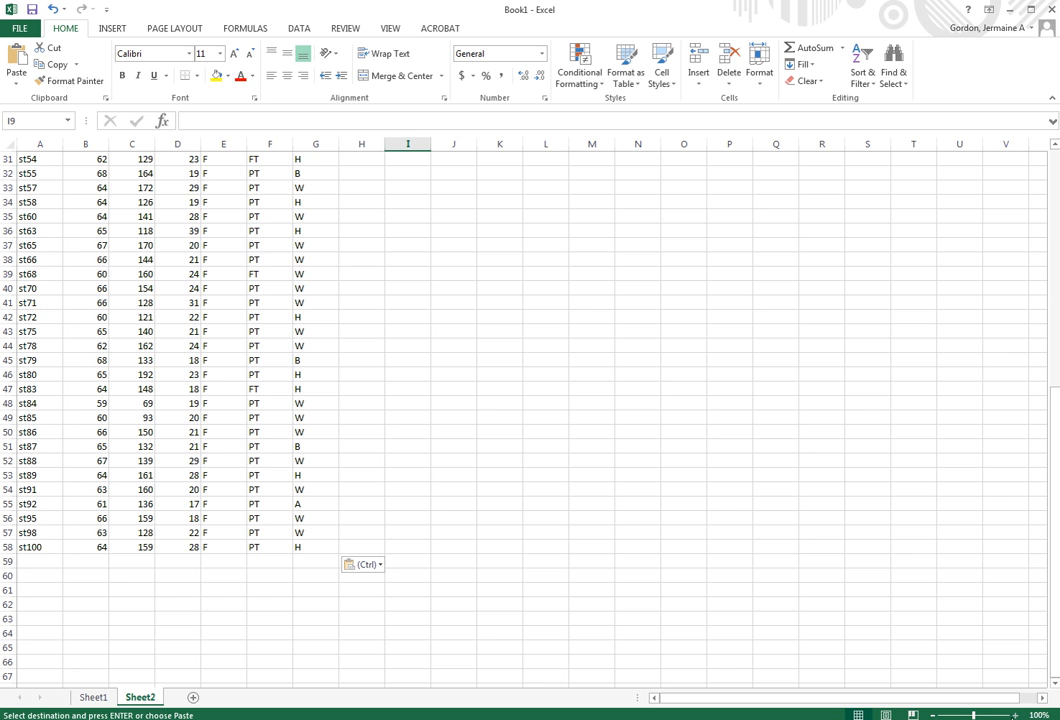
Rename the new worksheet holding the pasted records as Female
scroll(530, 410, "up", 2)
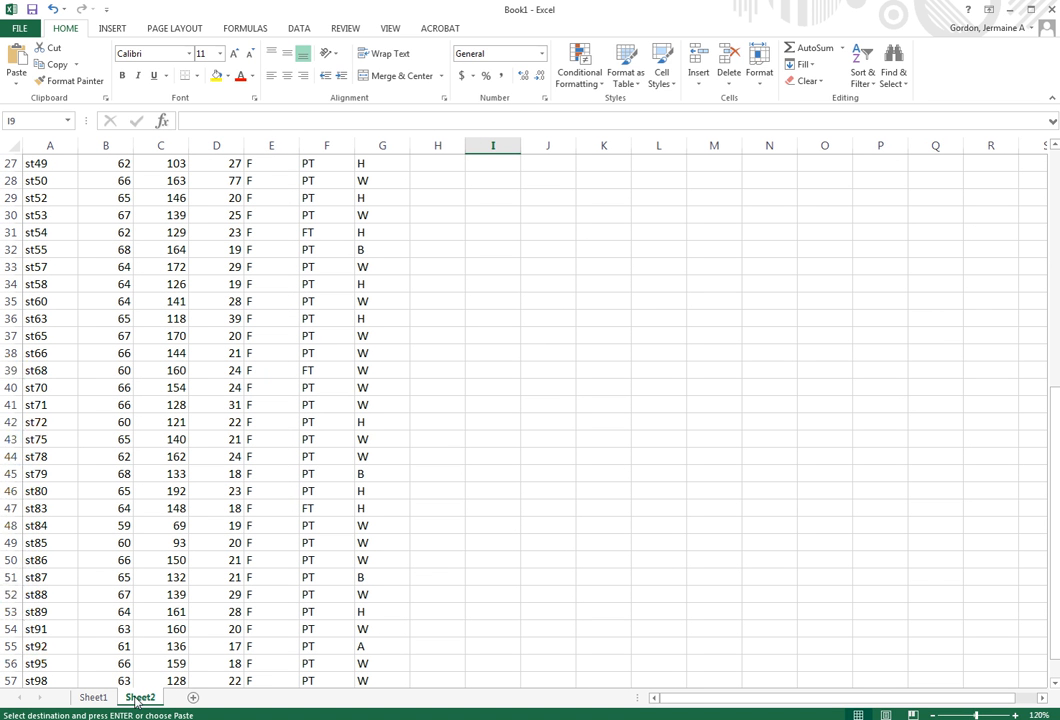
double_click(139, 697)
type("Female")
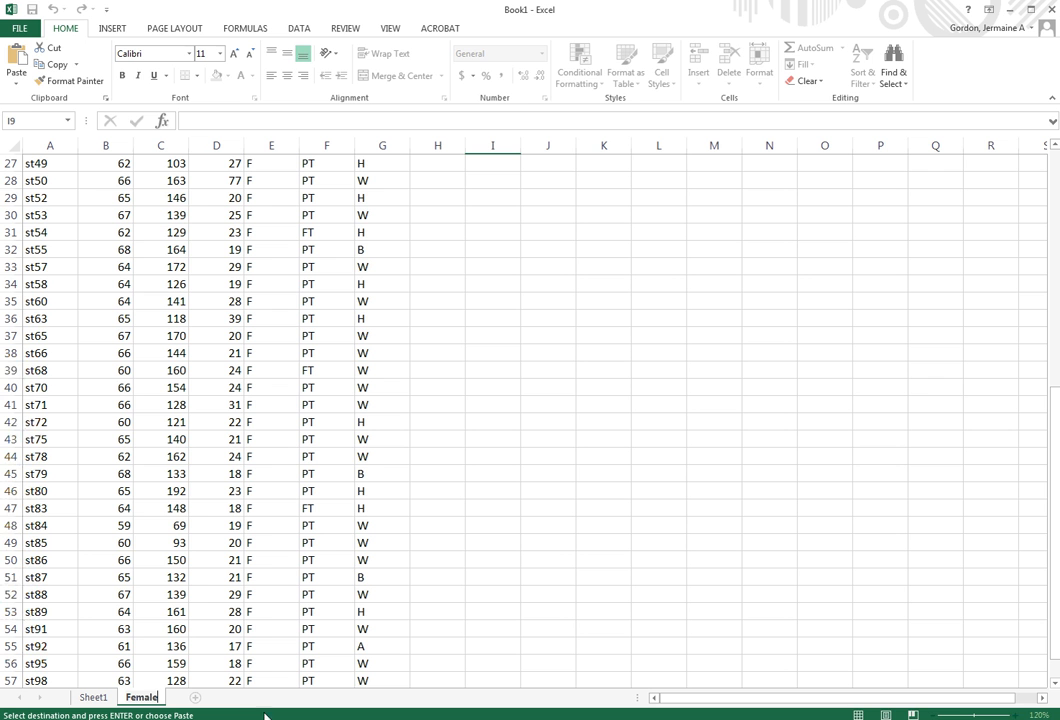
key("Return")
Sort the Female sheet's records in A1:G58 by Weight values from smallest to largest
scroll(378, 630, "up", 7)
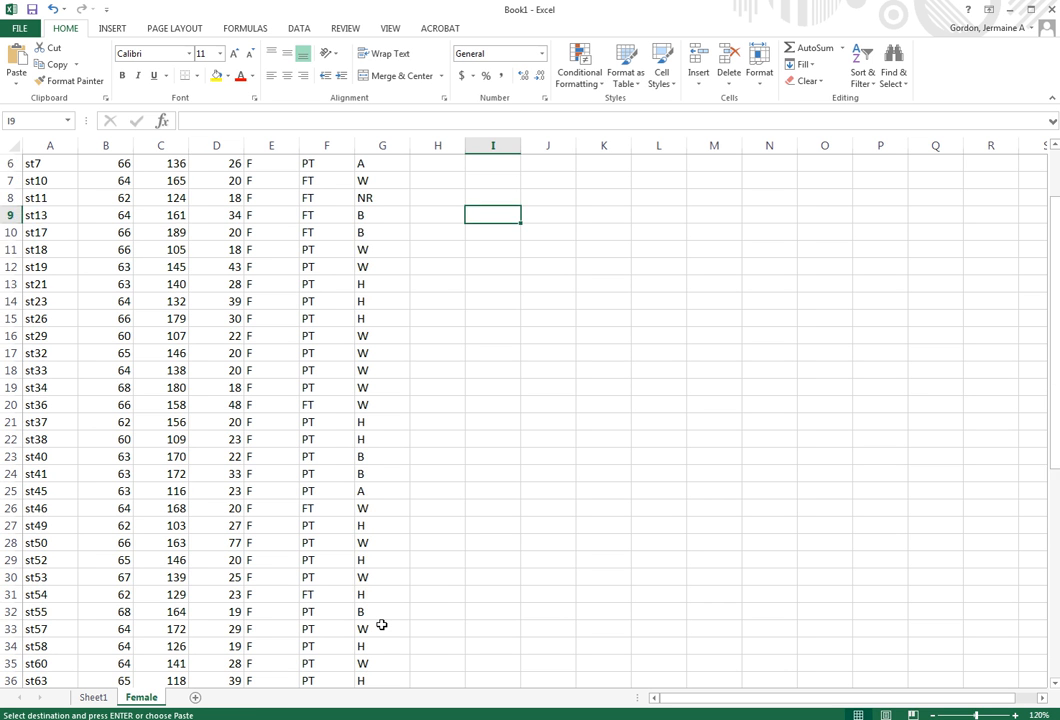
scroll(381, 625, "up", 2)
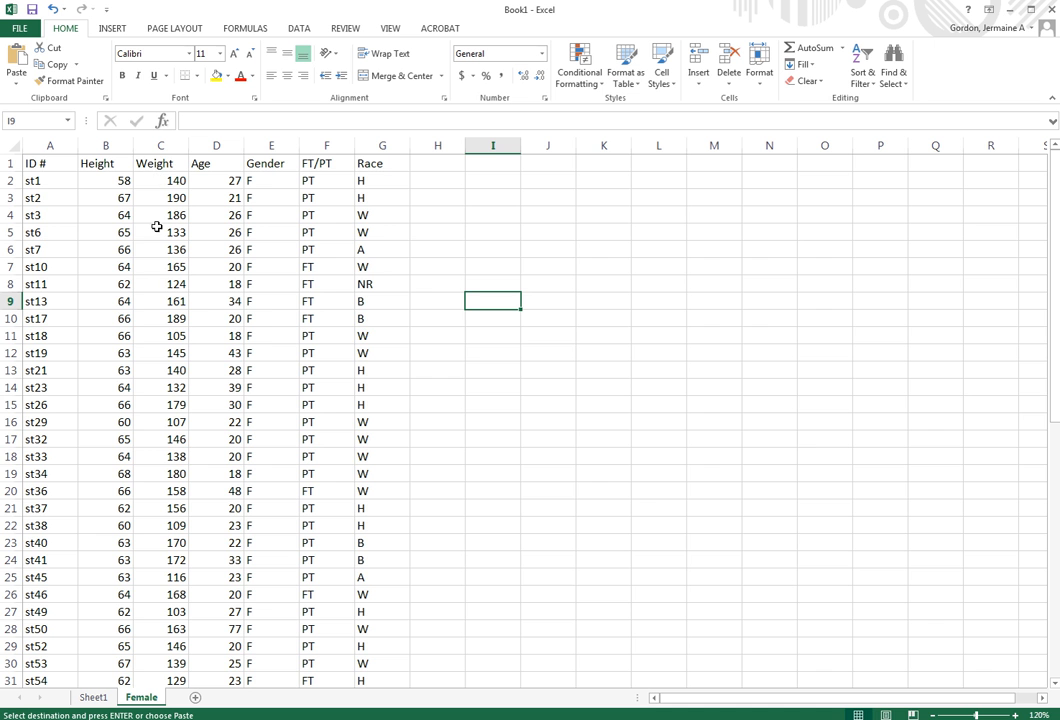
scroll(160, 400, "down", 11)
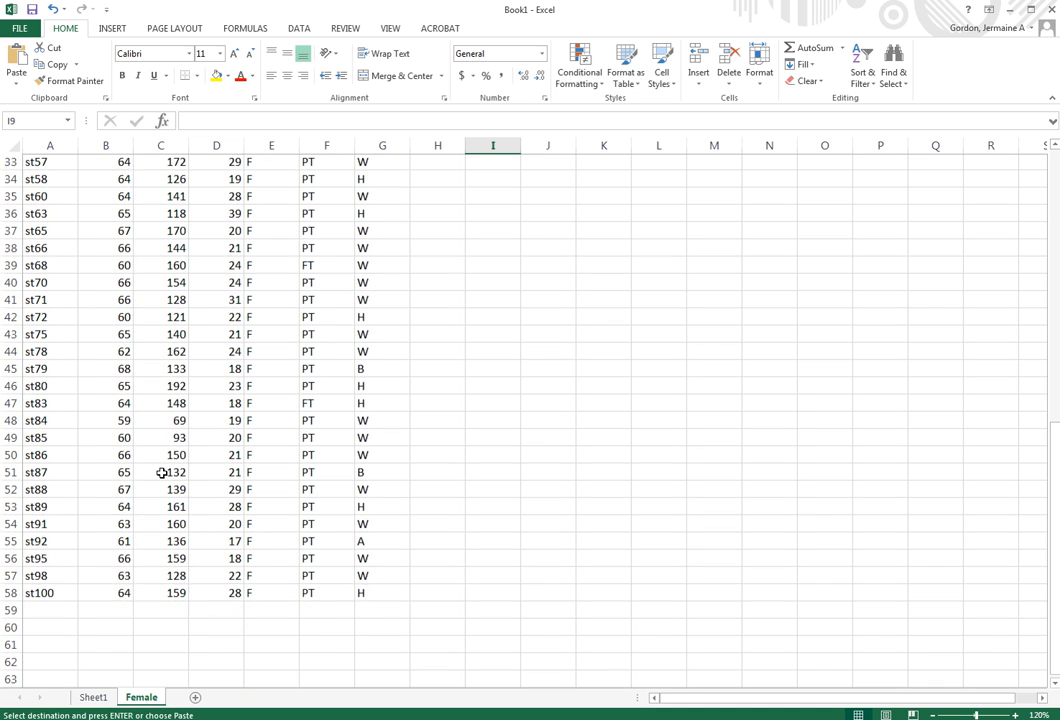
scroll(162, 472, "up", 11)
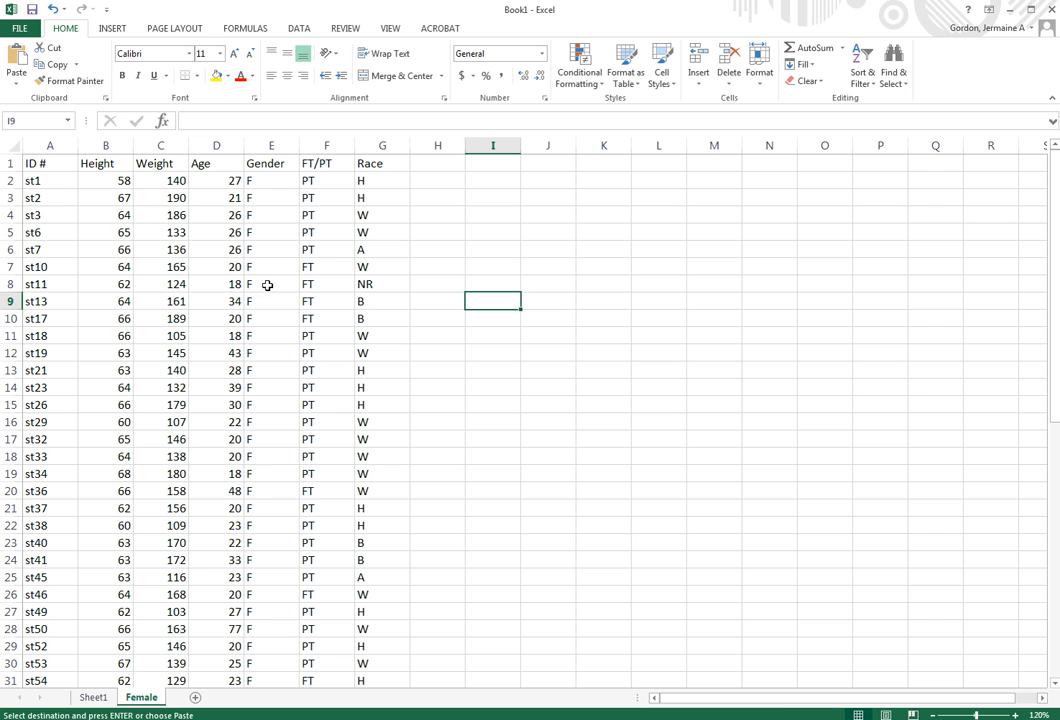
left_click_drag(40, 163, 405, 644)
scroll(499, 521, "up", 10)
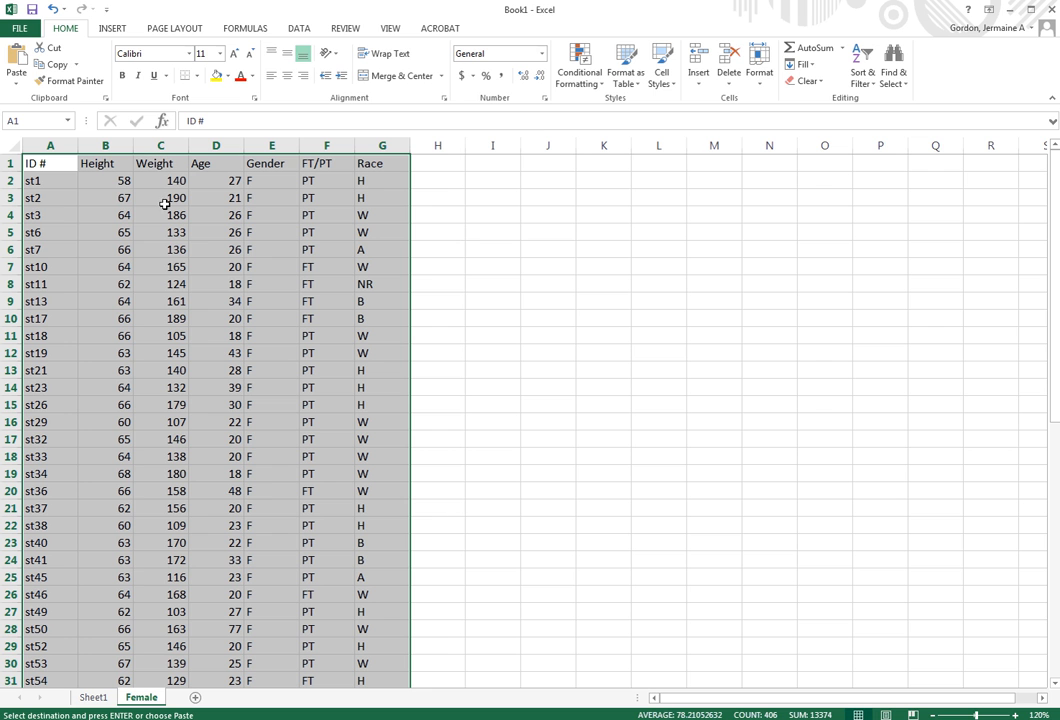
left_click(873, 87)
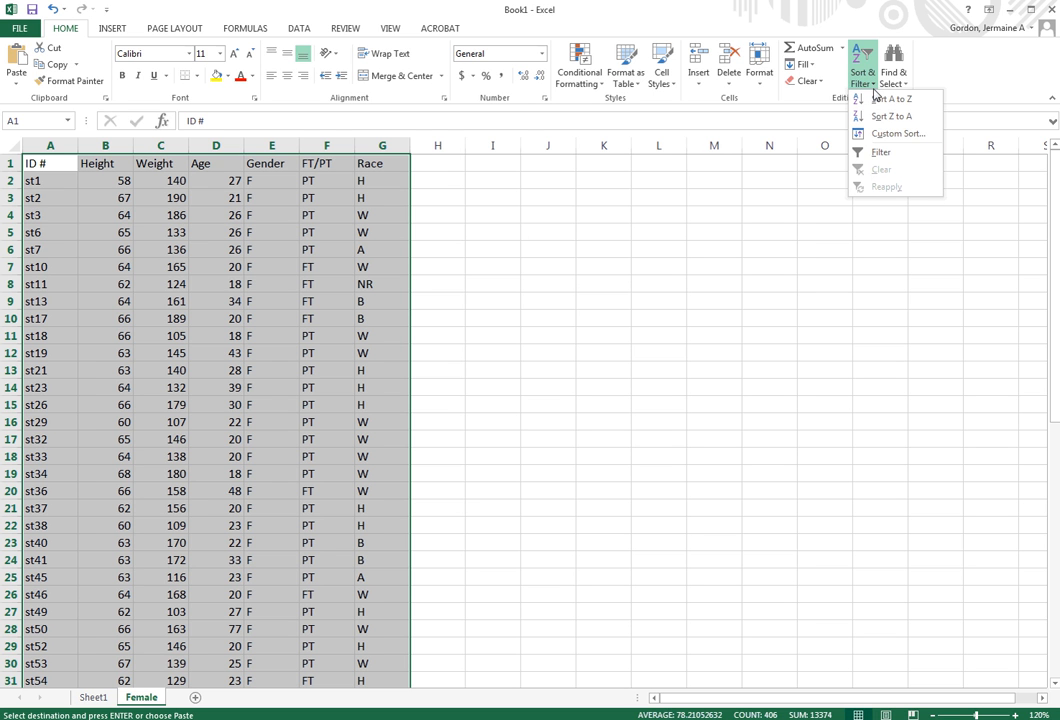
left_click(889, 133)
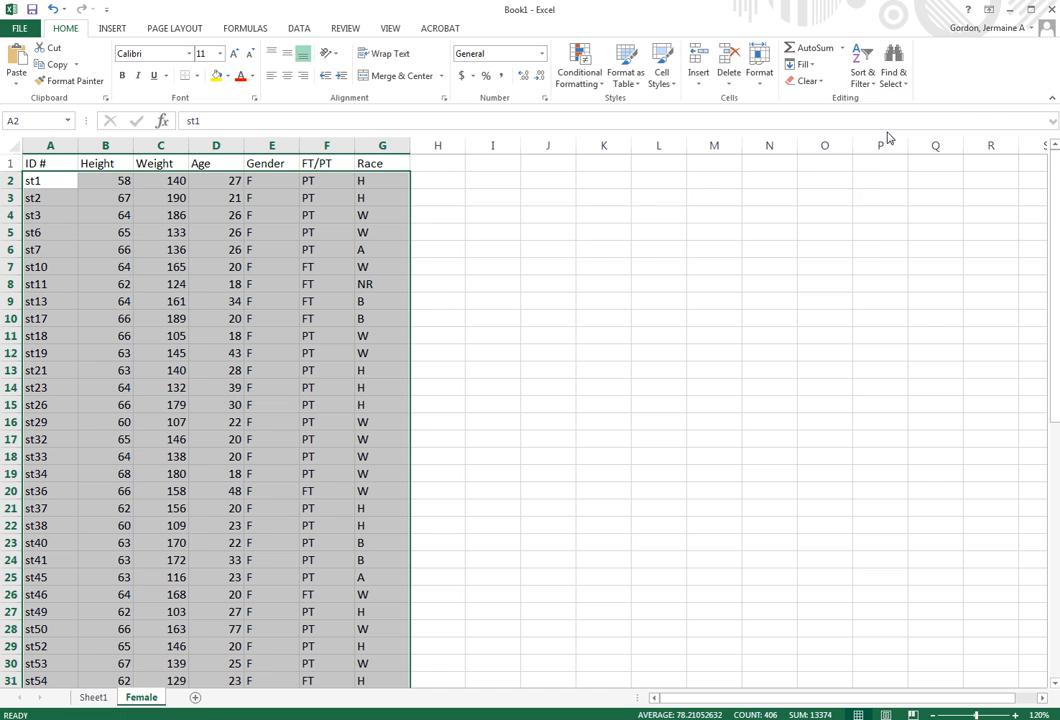
left_click(578, 165)
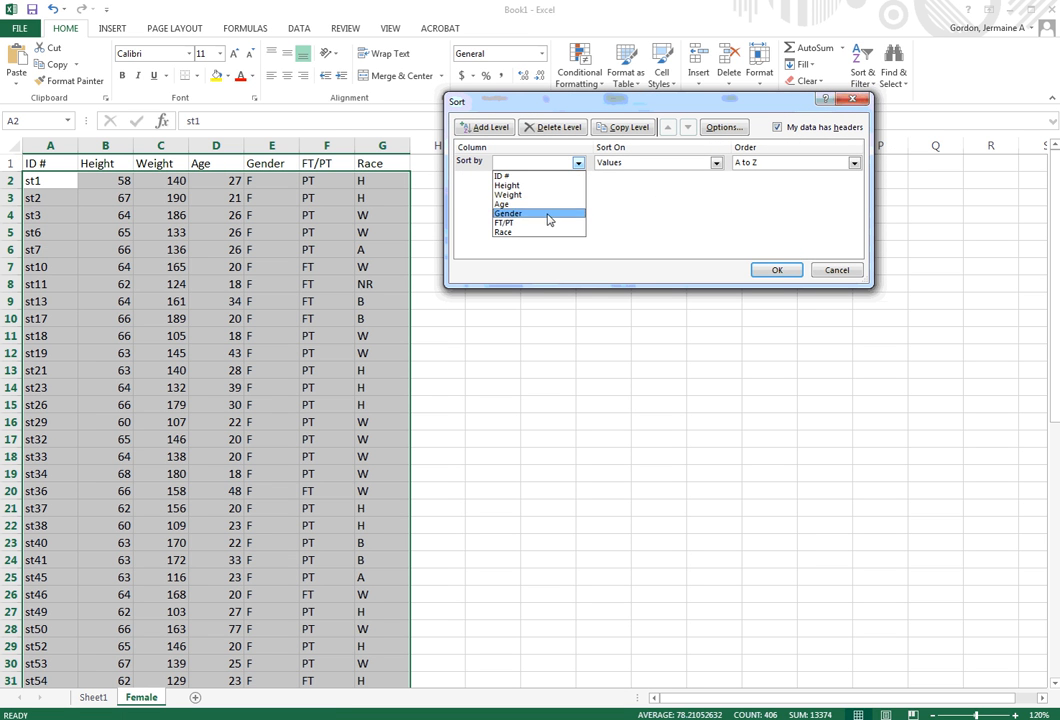
left_click(541, 197)
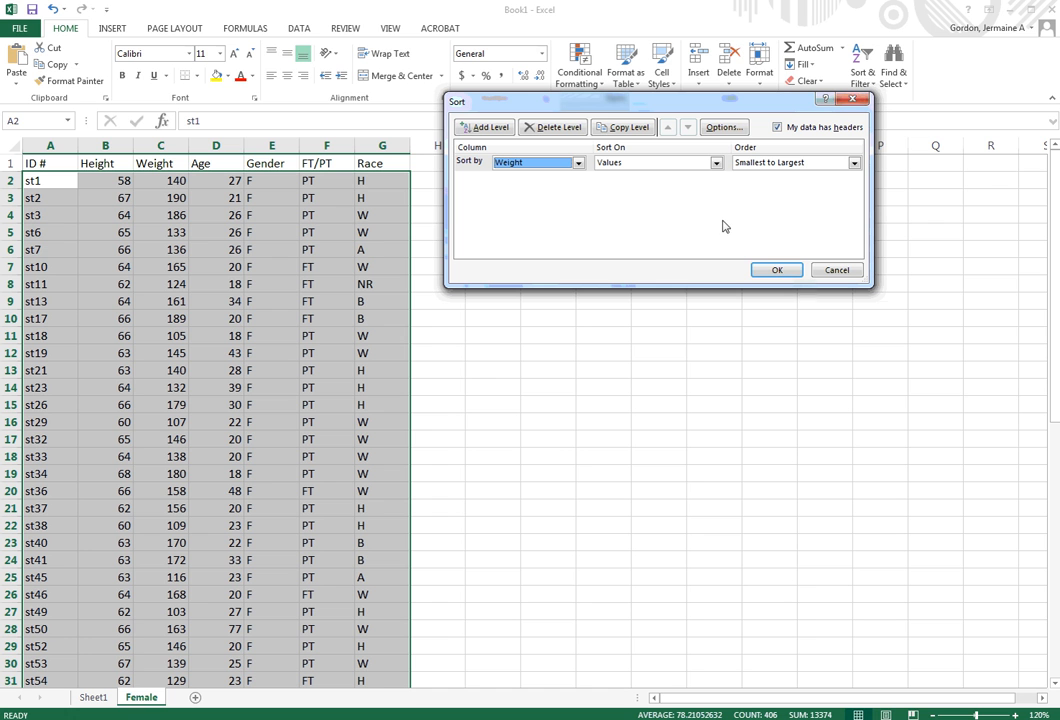
left_click(779, 270)
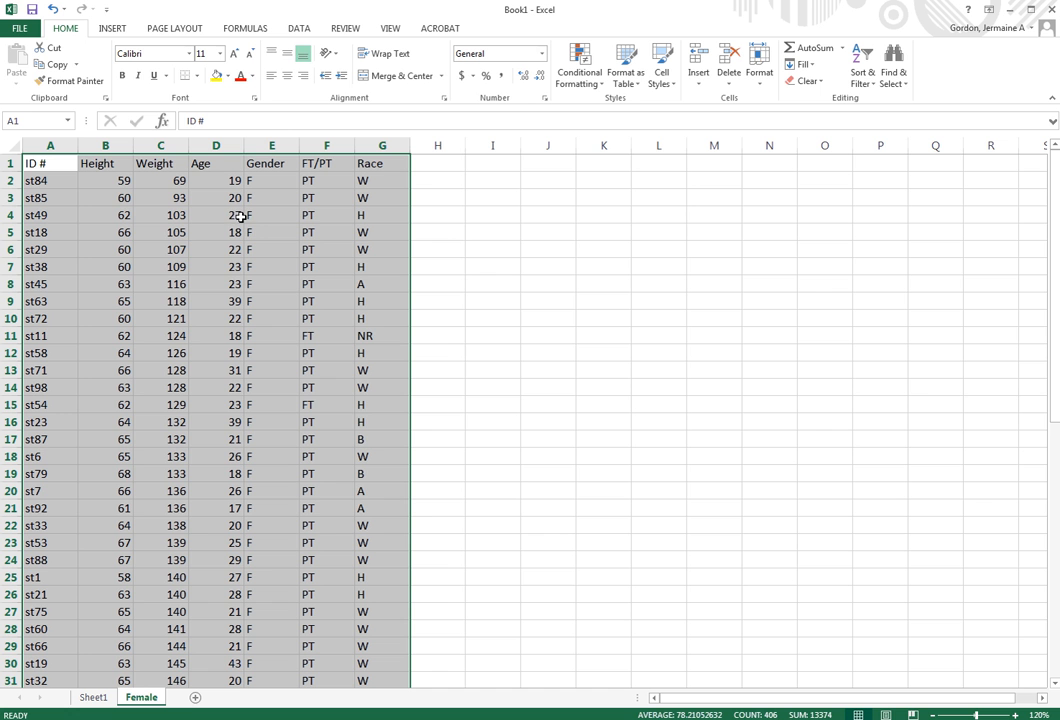
Examine the Weight column on the Female sheet from the lowest to the highest value
scroll(224, 245, "down", 1)
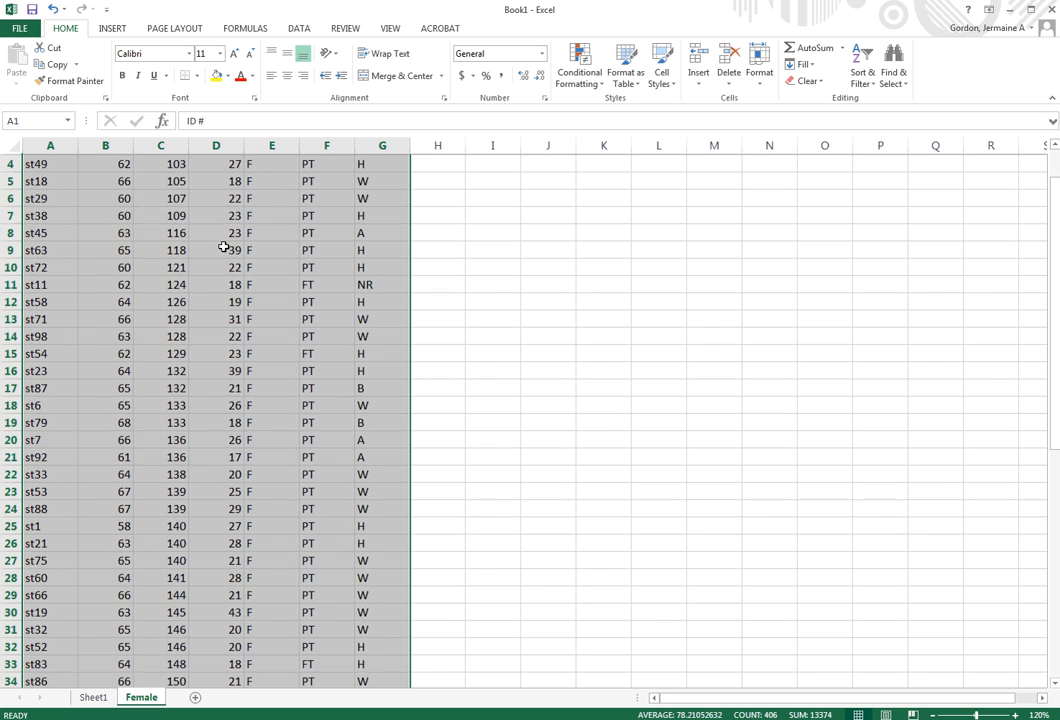
scroll(190, 235, "up", 1)
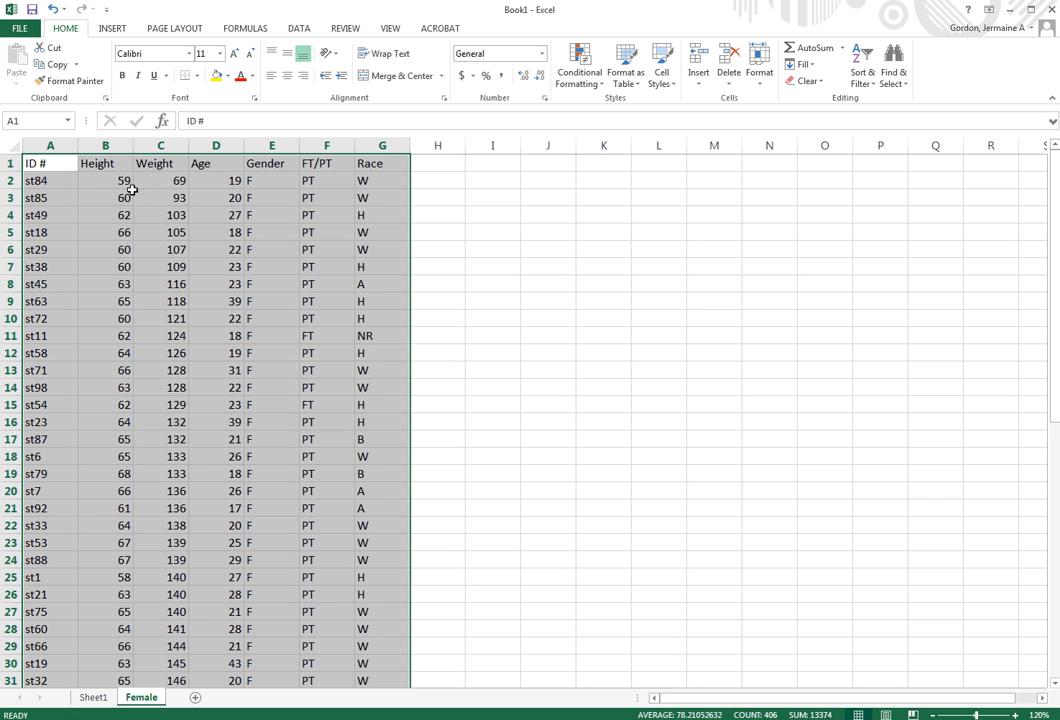
scroll(148, 227, "down", 7)
scroll(148, 227, "down", 5)
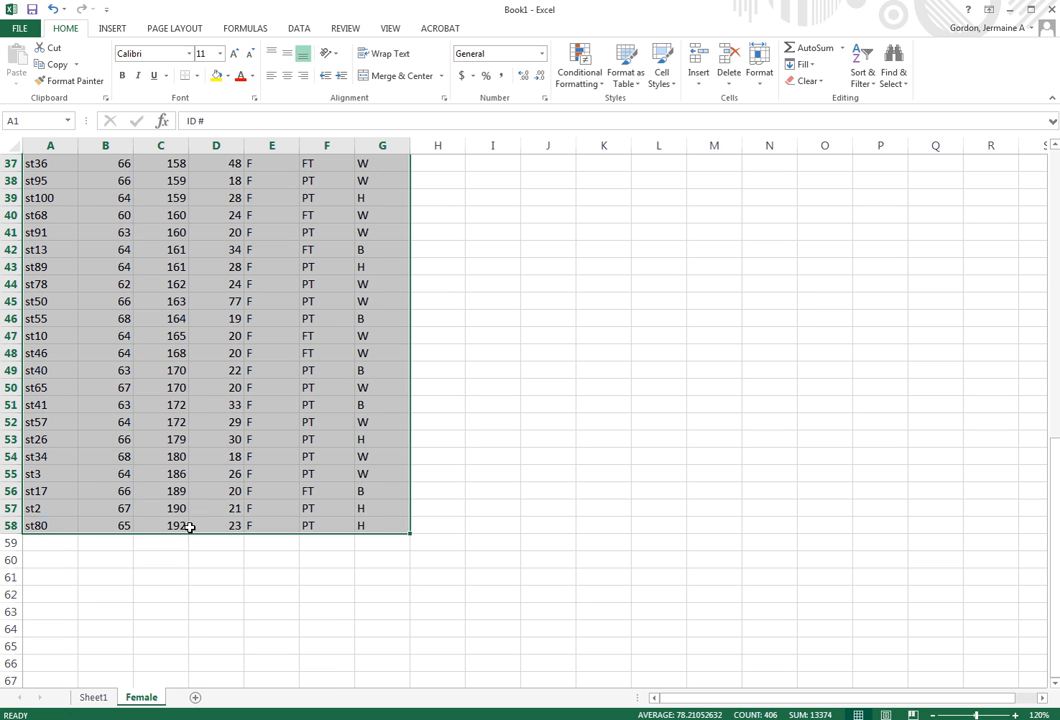
scroll(283, 505, "up", 8)
scroll(283, 505, "up", 4)
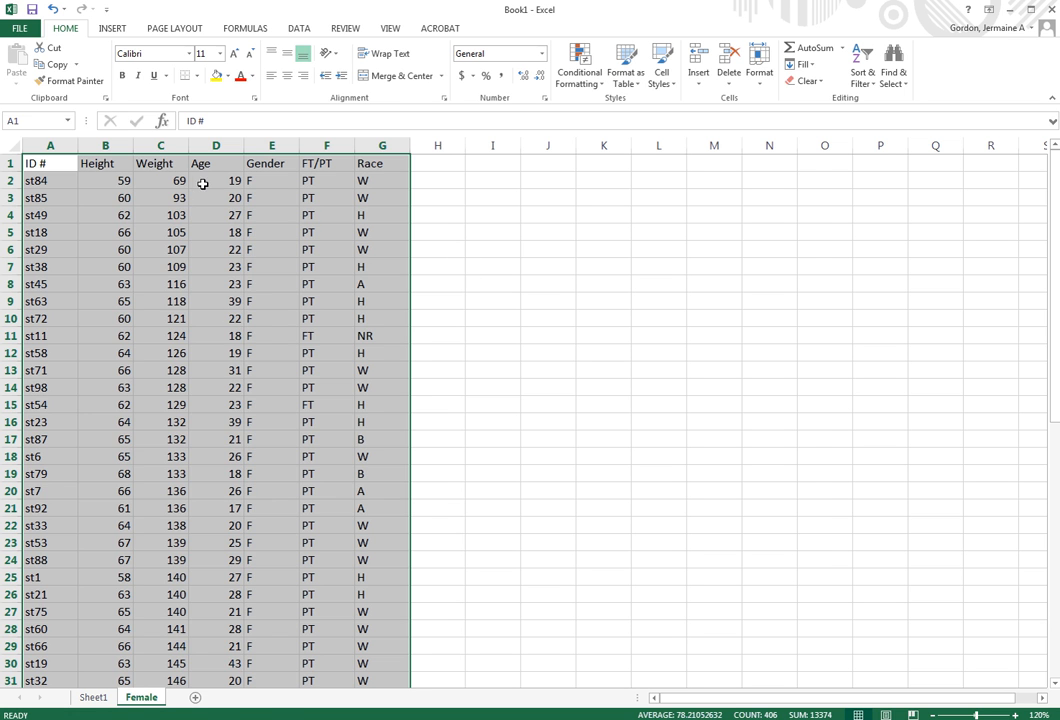
Add the header i in cell H1 beside Race and slightly narrow column H
left_click(428, 217)
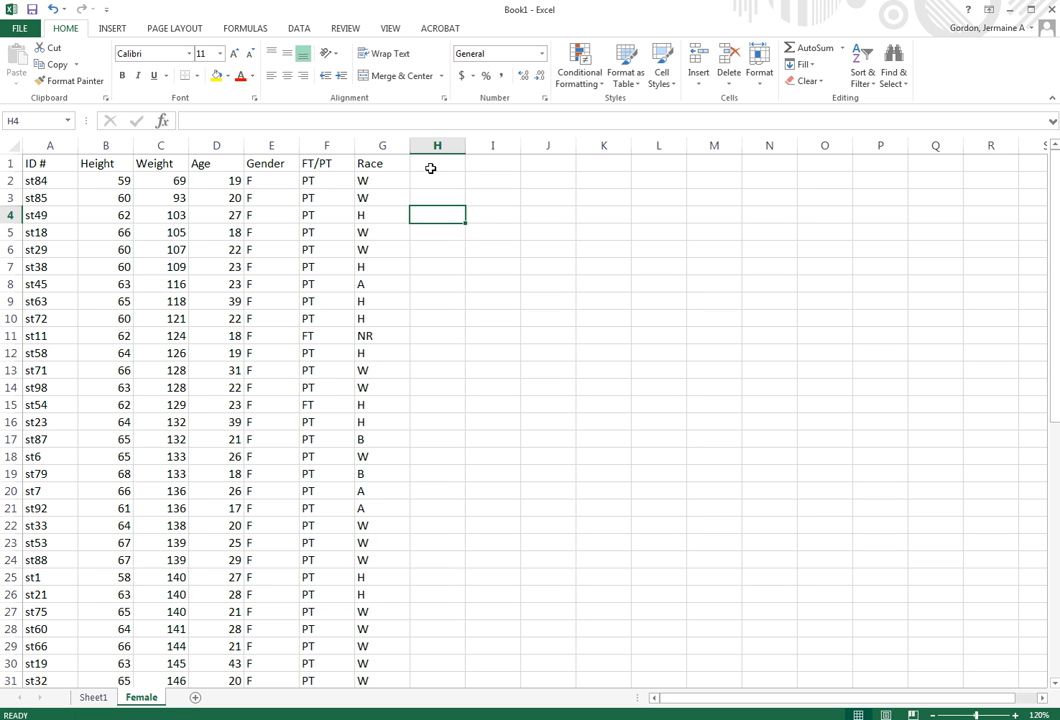
left_click(431, 167)
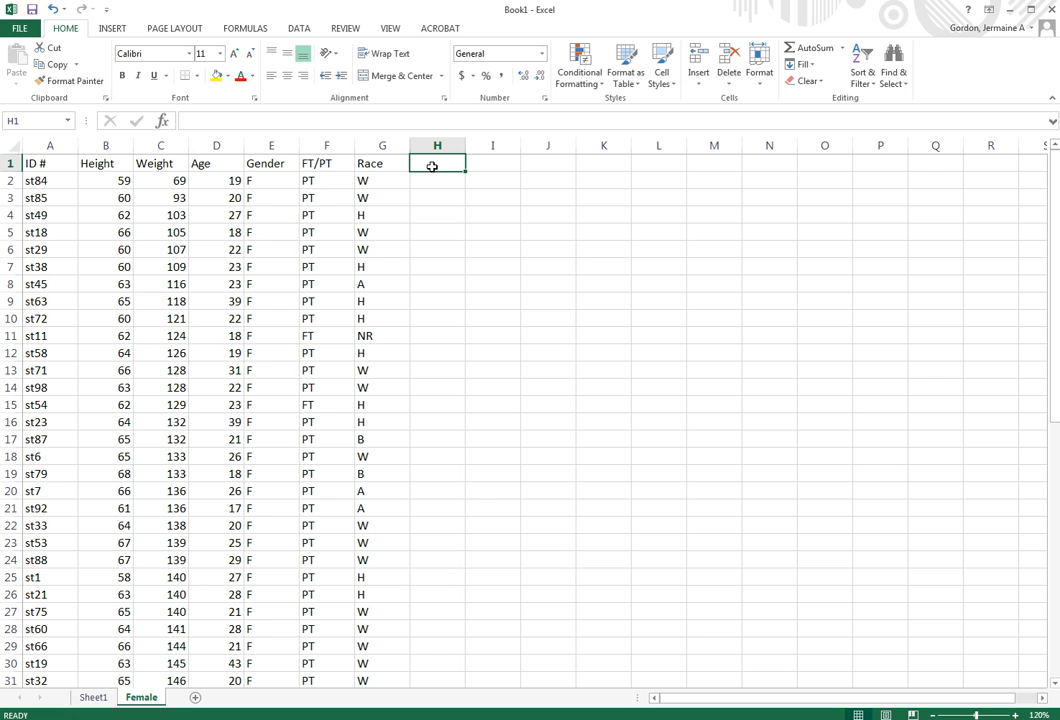
type("i")
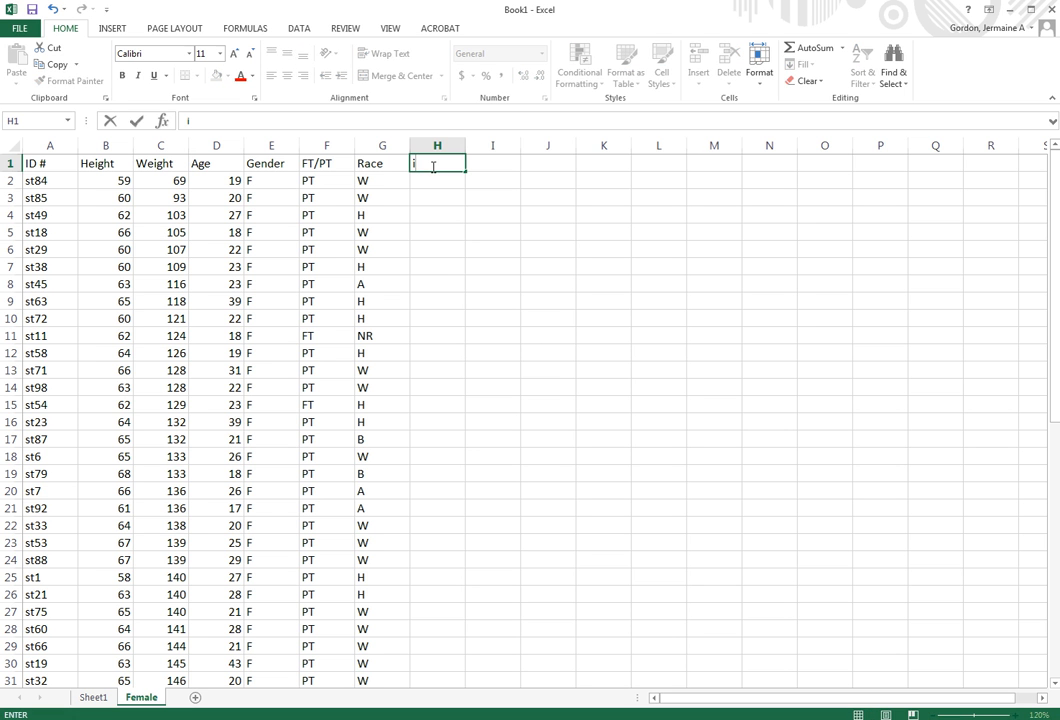
left_click(469, 211)
mouse_move(466, 145)
left_mouse_down()
mouse_move(435, 145)
mouse_move(456, 145)
left_mouse_up()
Number the records in column H by entering 1 in H2 and 2 in H3, and extend the series through H58
left_click(443, 181)
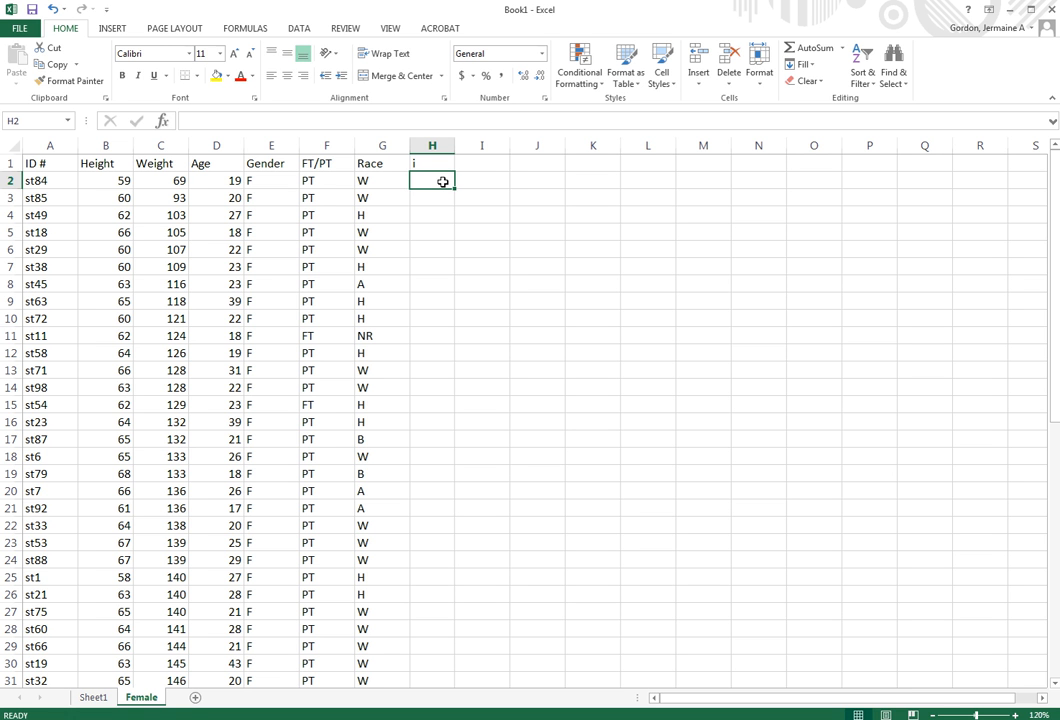
type("1")
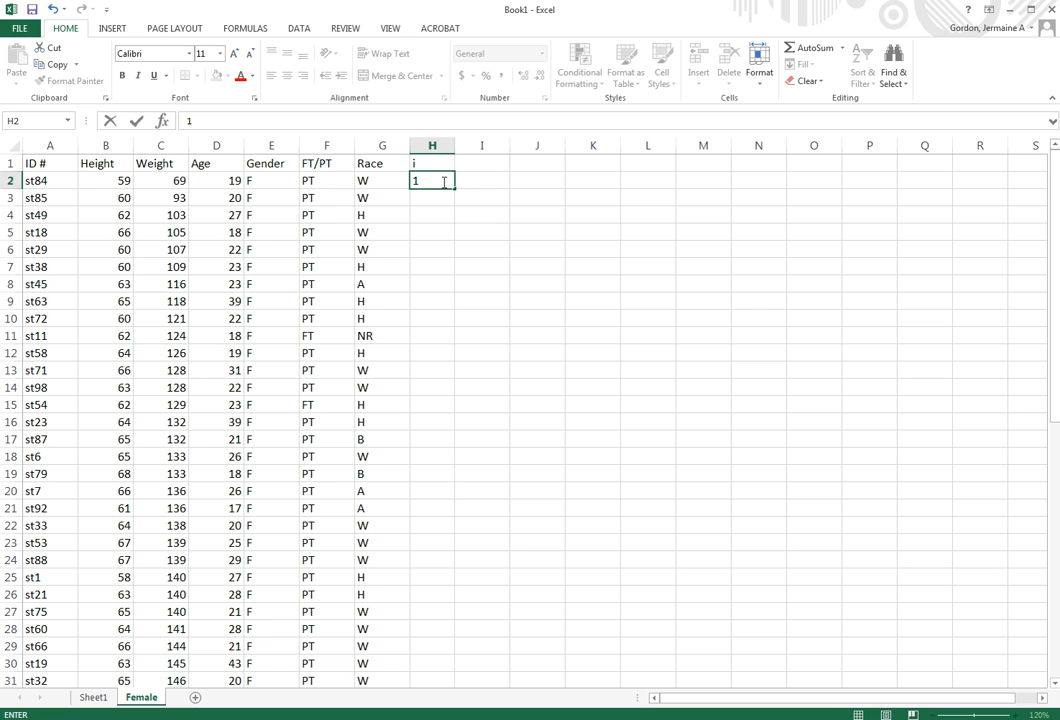
key("Return")
type("2")
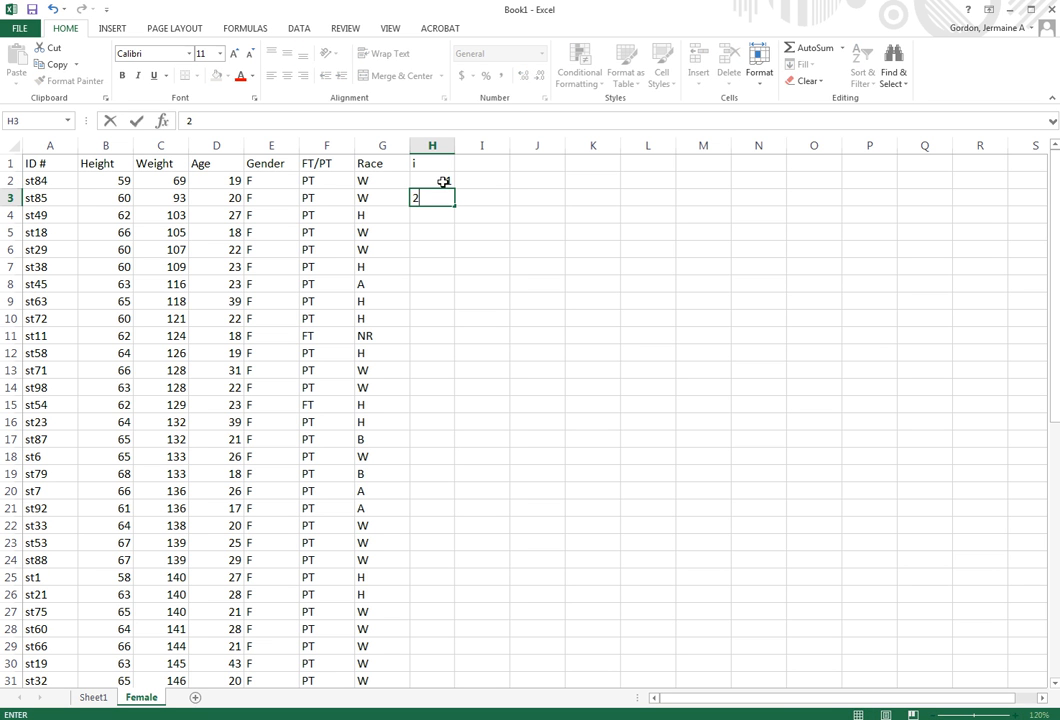
key("Return")
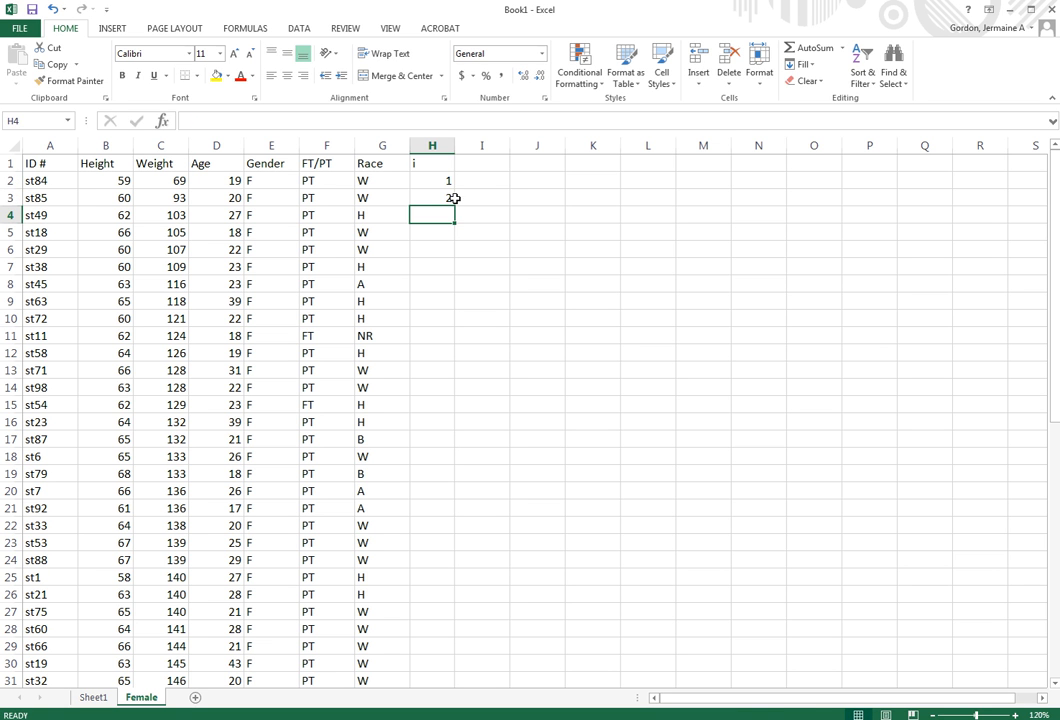
left_click_drag(419, 177, 423, 198)
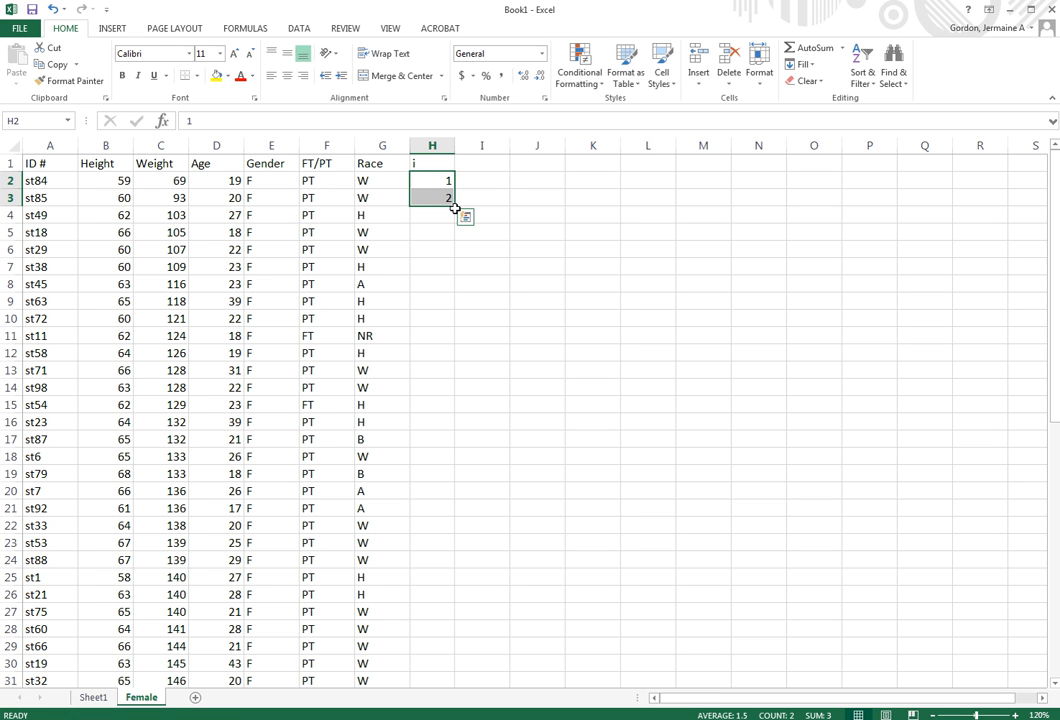
left_click_drag(455, 207, 434, 652)
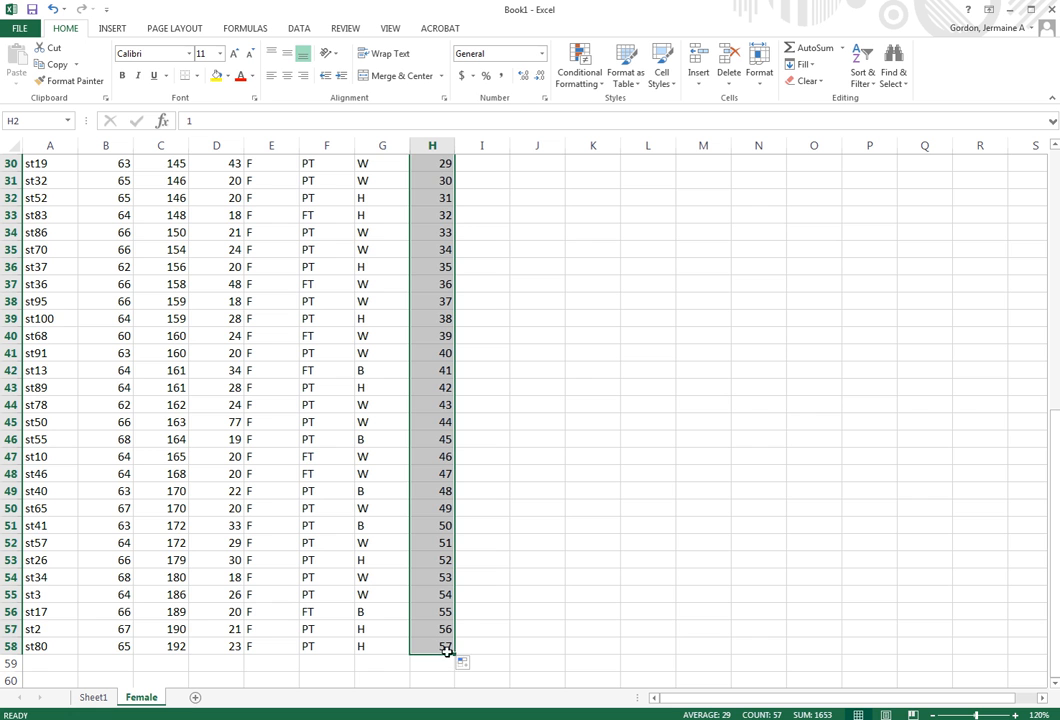
scroll(561, 455, "up", 10)
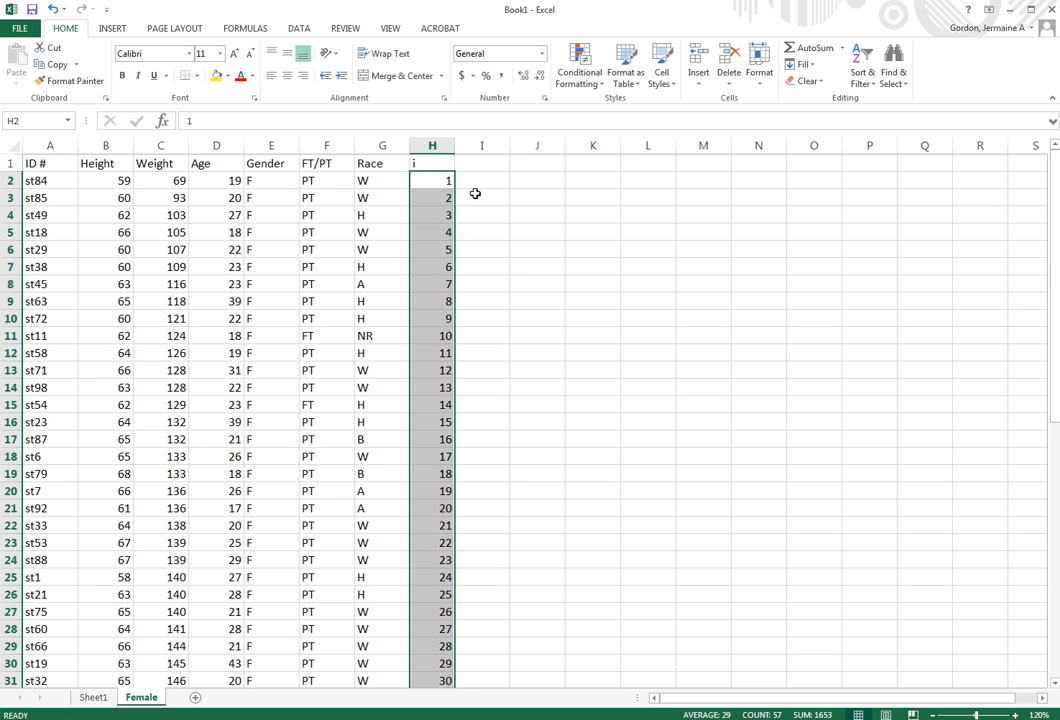
Narrow the i column further and check its numbering down the records
left_click_drag(455, 146, 441, 151)
scroll(464, 241, "down", 9)
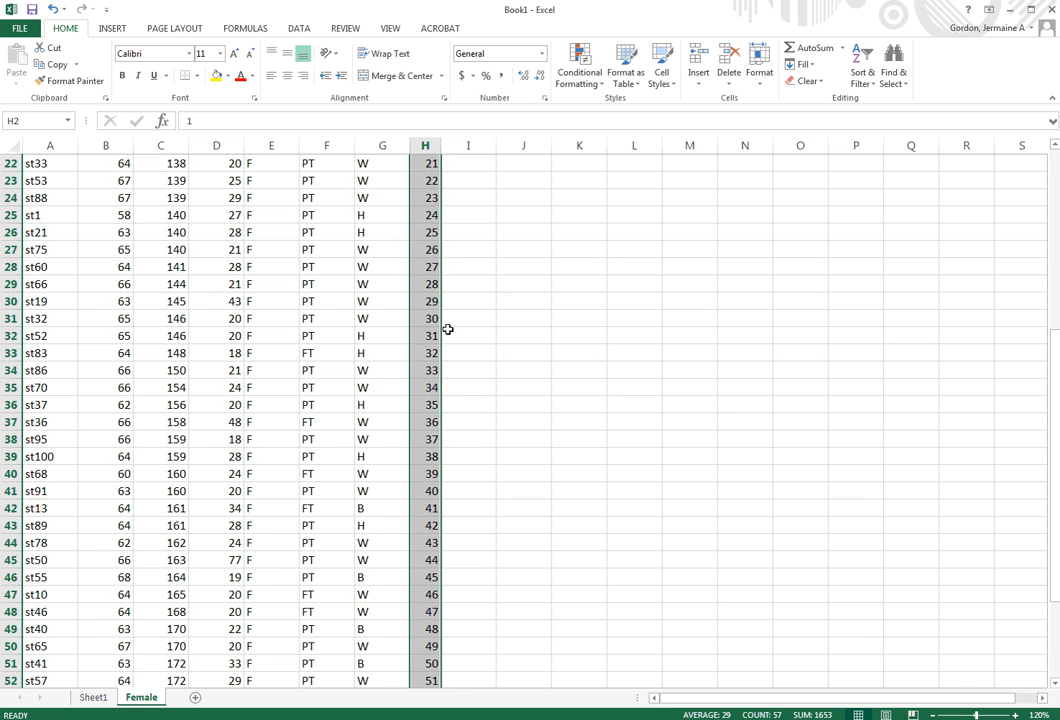
scroll(471, 470, "down", 1)
scroll(499, 500, "up", 10)
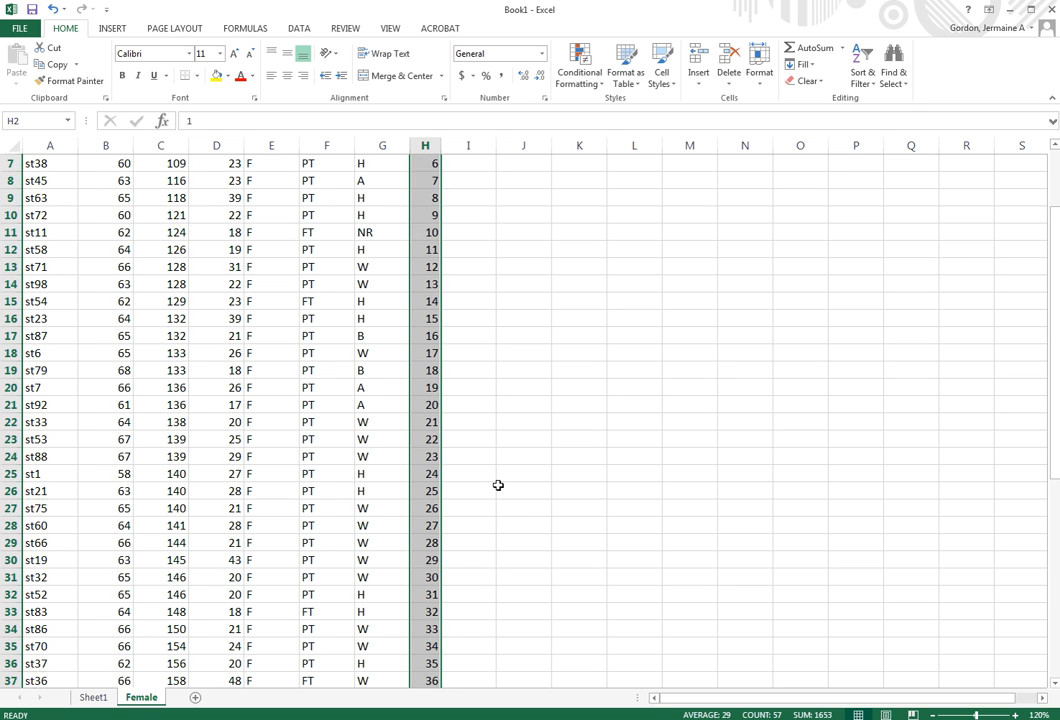
Enter the header (i-.5)/57 in cell I1 next to the i column
left_click(484, 172)
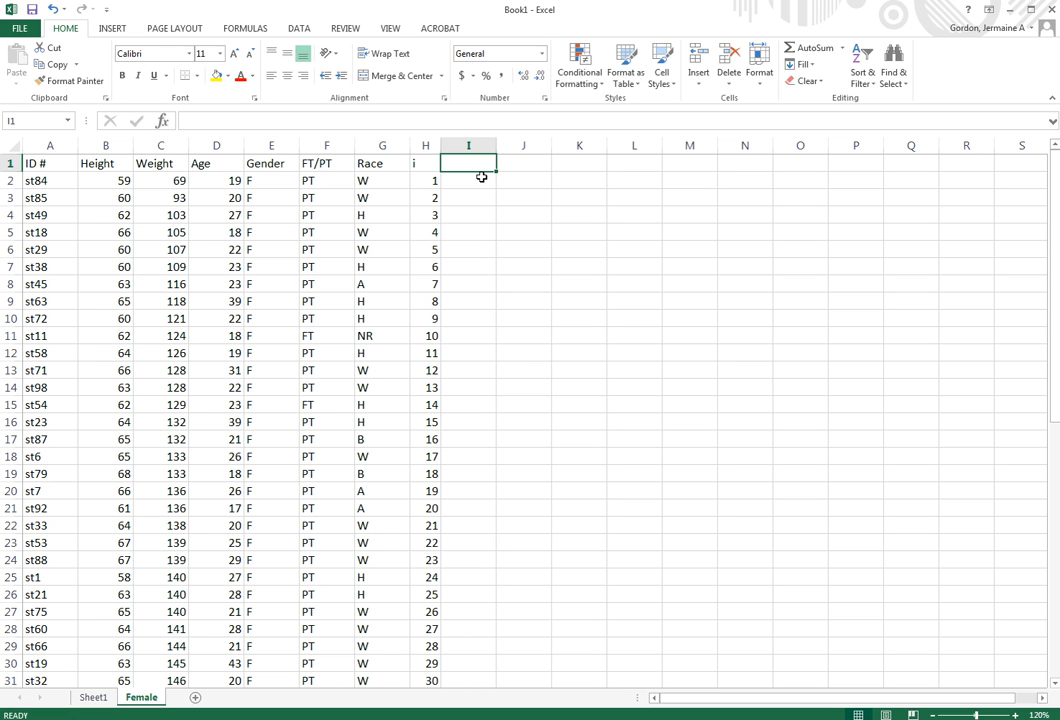
type("(")
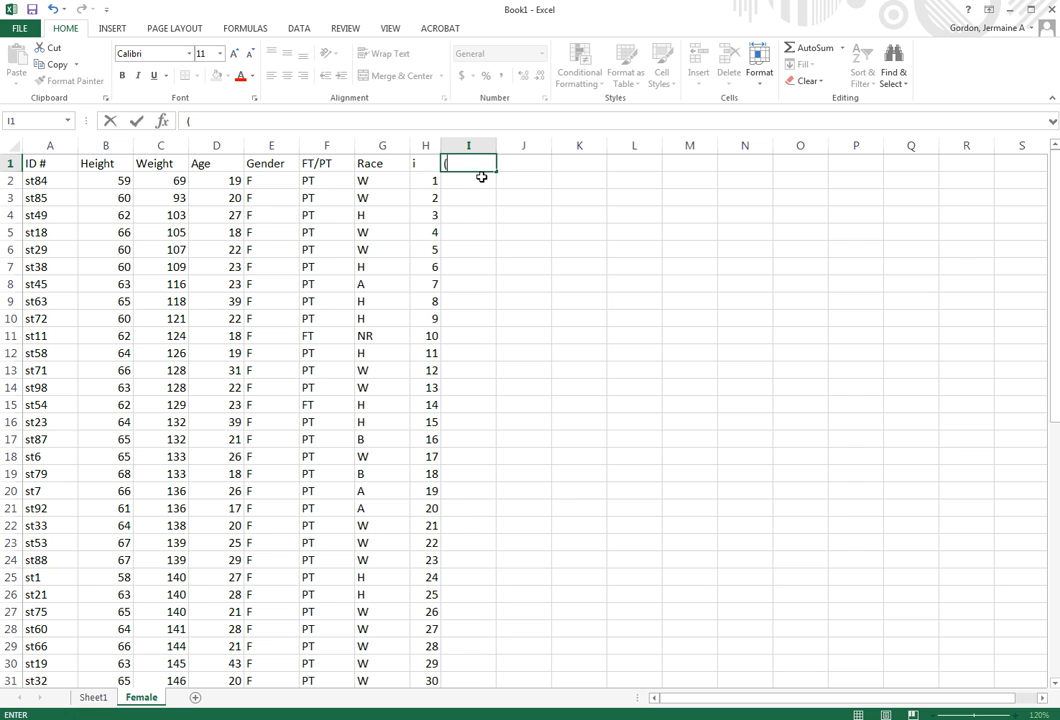
type("i-.5)/57")
key("Return")
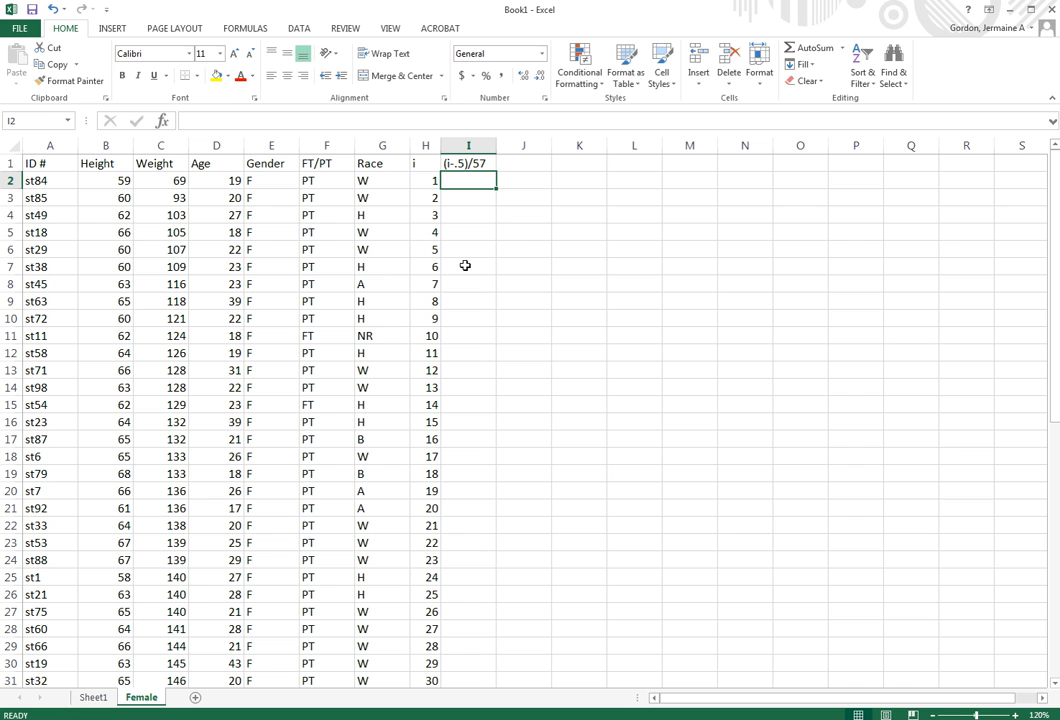
Enter the formula =(H2-.5)/57 in cell I2 to calculate the first record's cumulative proportion
type("=")
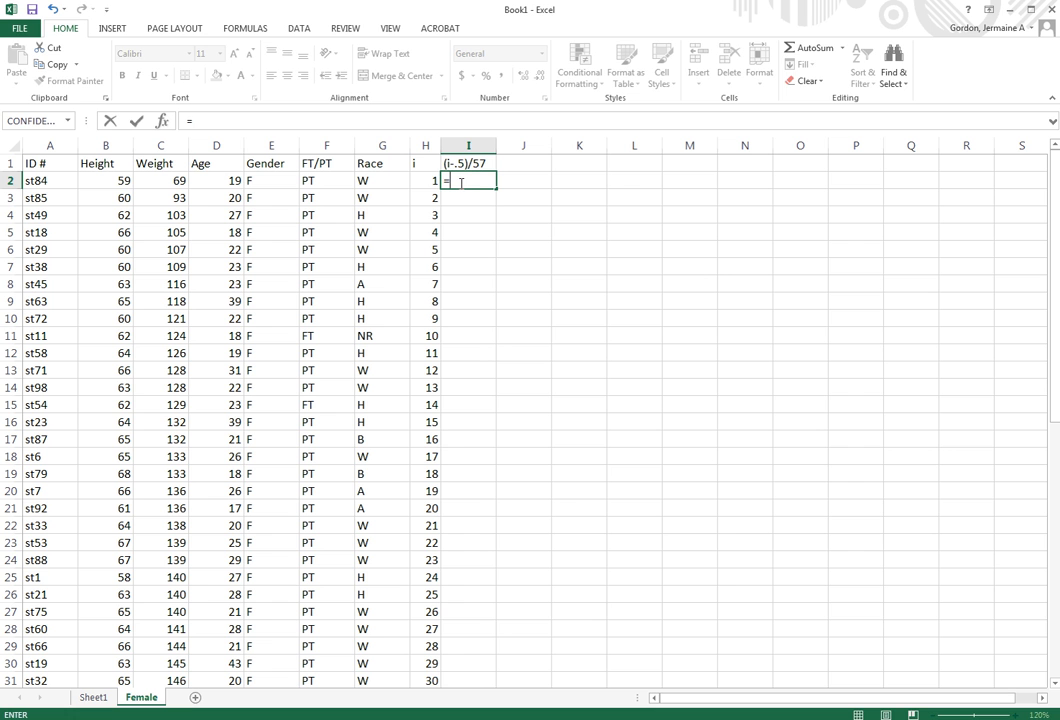
type("(")
left_click(418, 182)
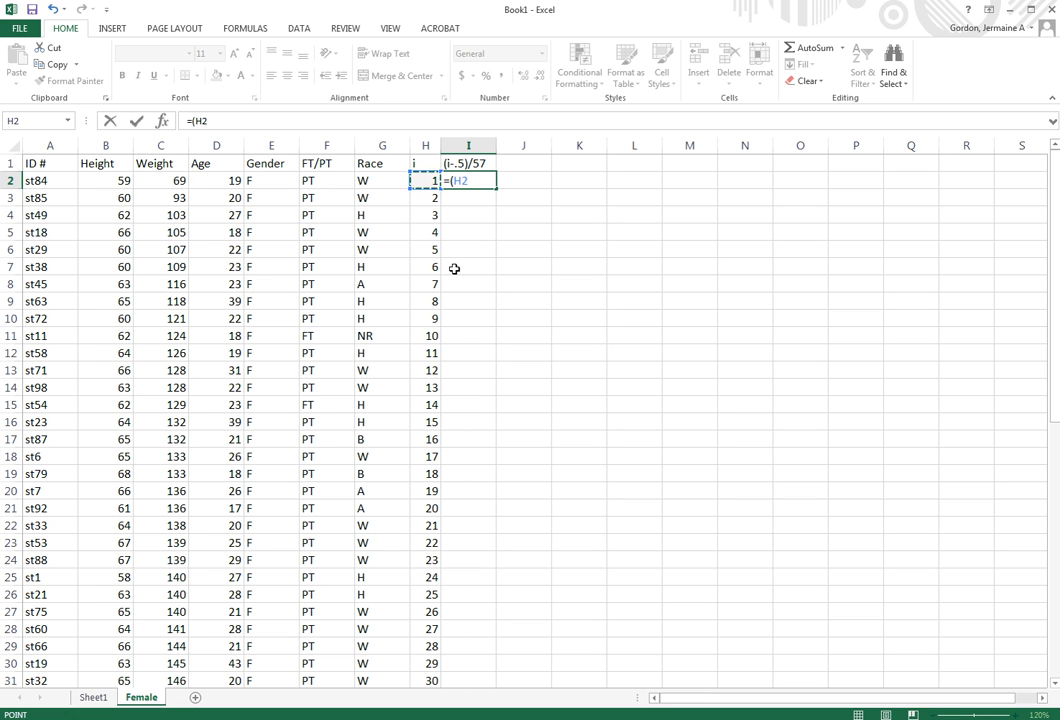
type("-.5)/")
scroll(454, 268, "down", 13)
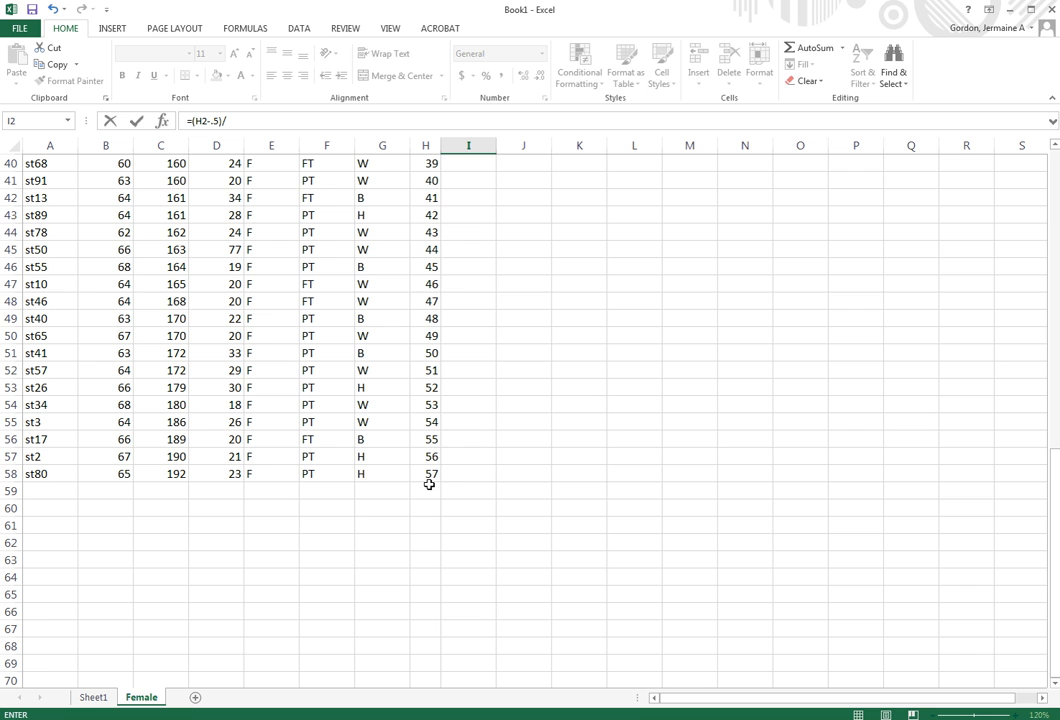
scroll(429, 484, "up", 13)
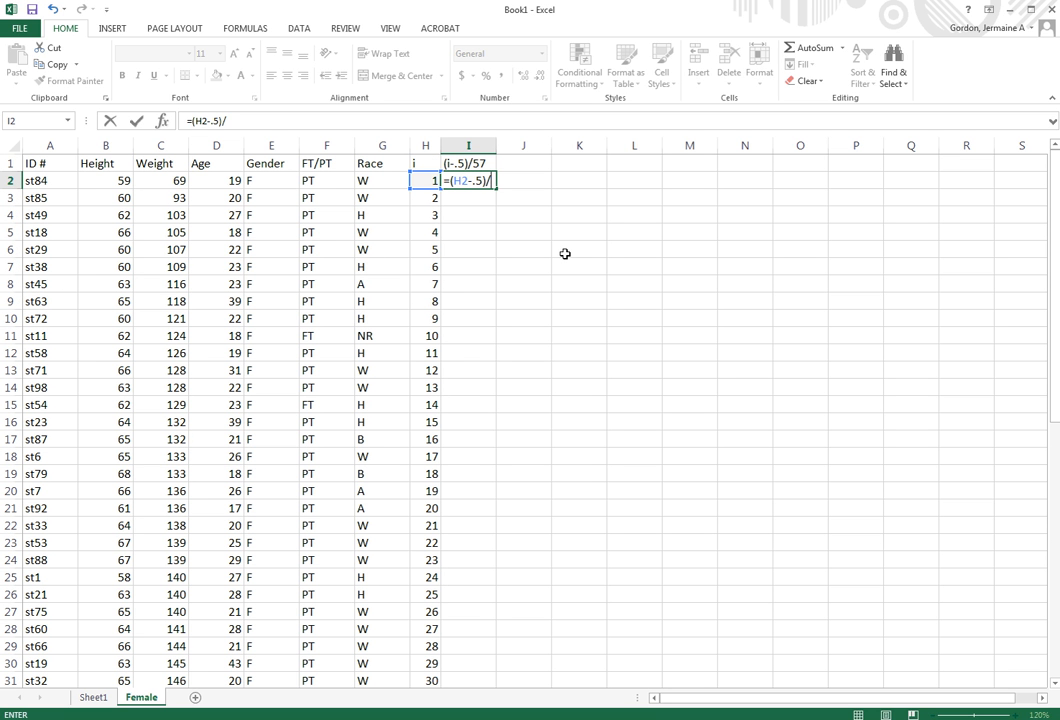
type("57")
key("Return")
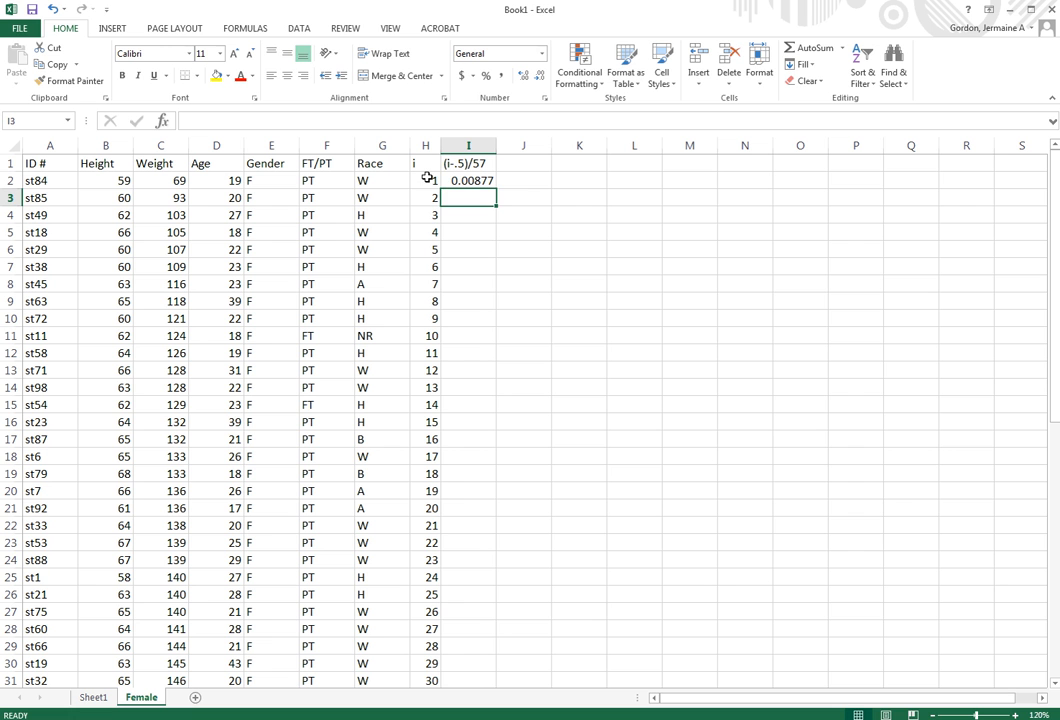
Fill the (i-.5)/57 formula from I2 down through I58 for all female records
left_click(471, 180)
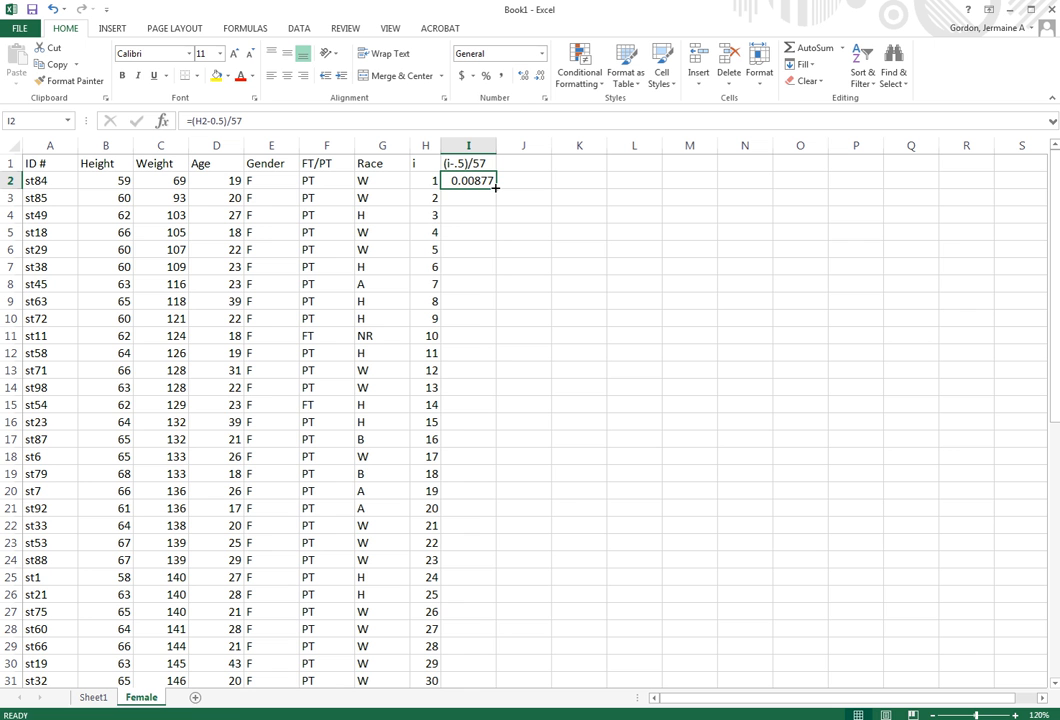
left_click_drag(495, 187, 497, 648)
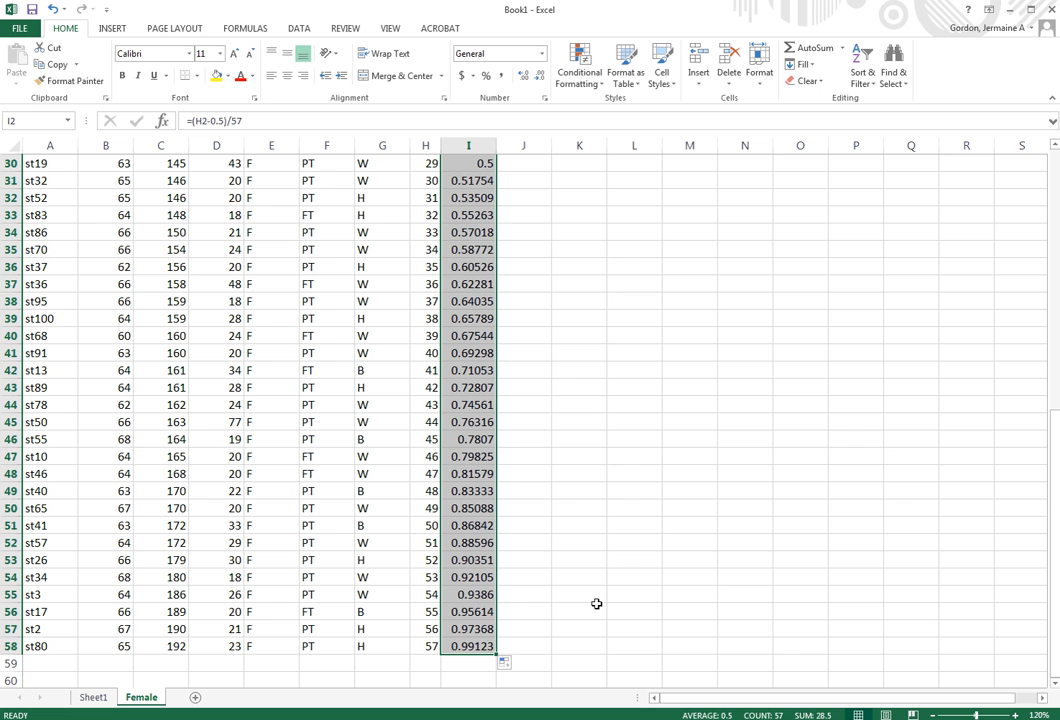
scroll(596, 601, "up", 10)
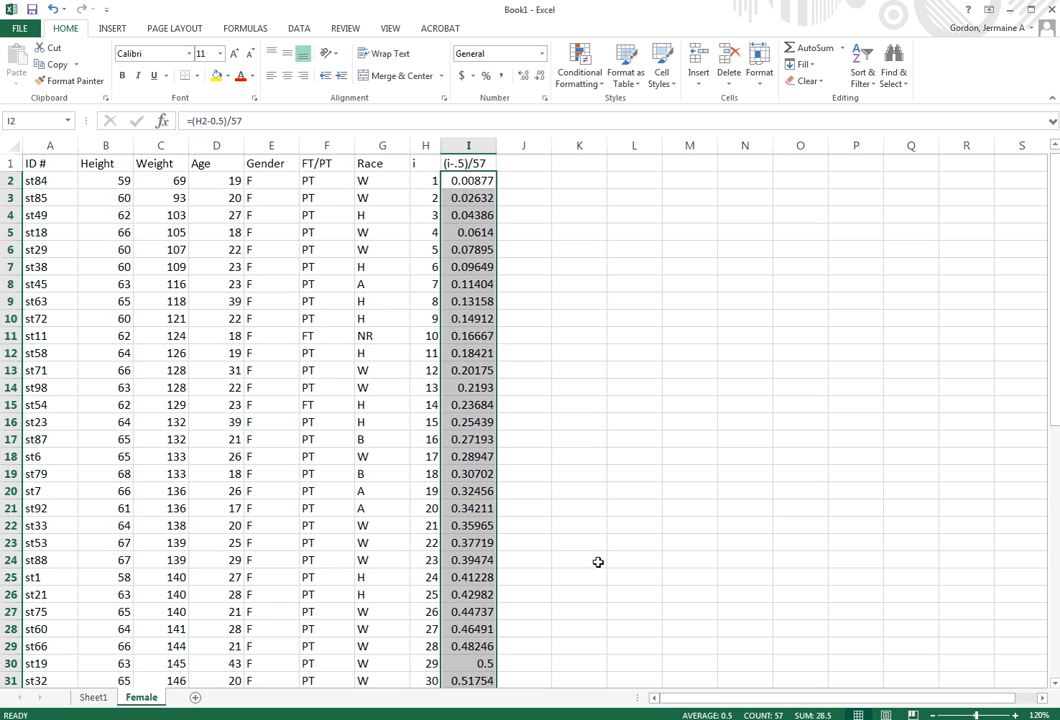
left_click(545, 440)
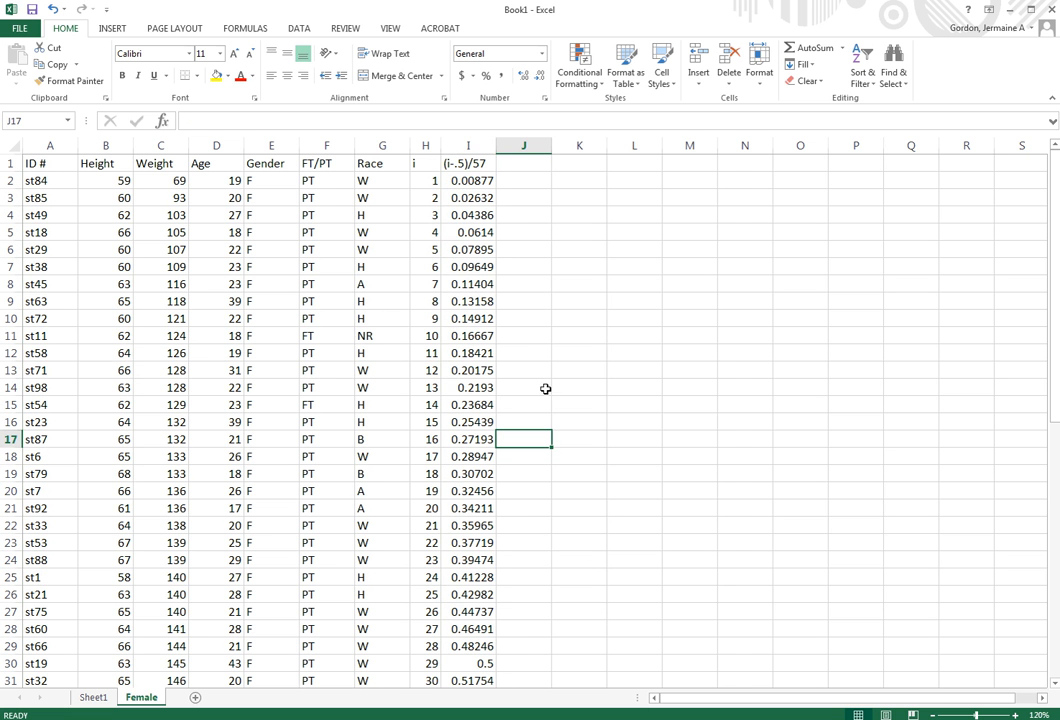
Enter the header ZT in cell J1 beside the (i-.5)/57 column
left_click(527, 166)
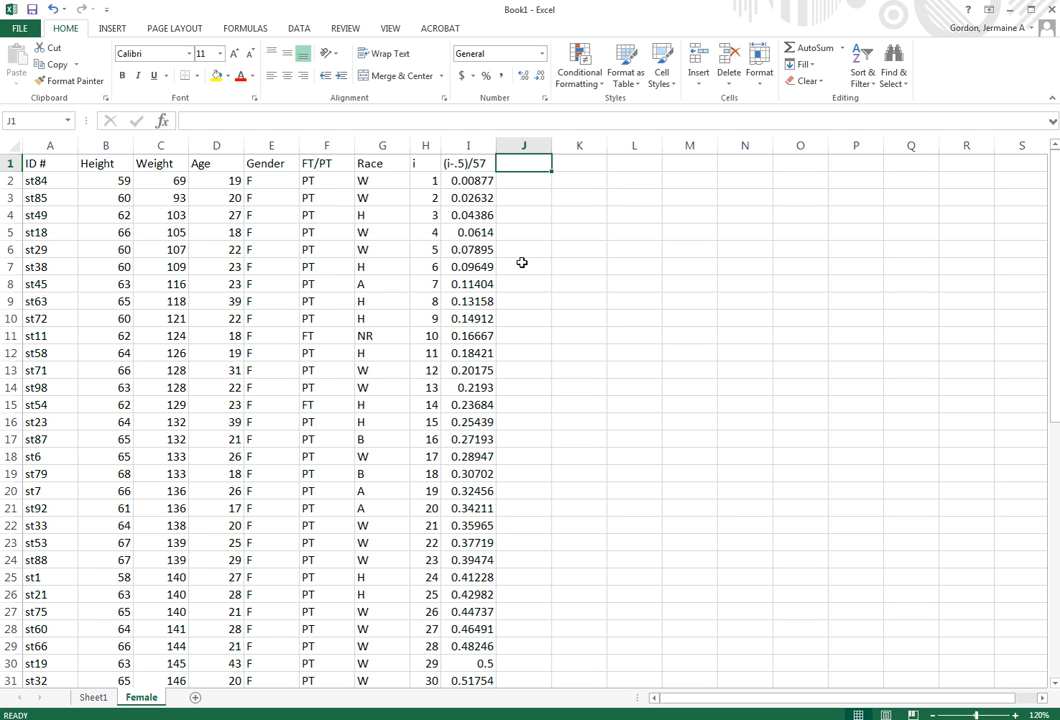
type("ZT")
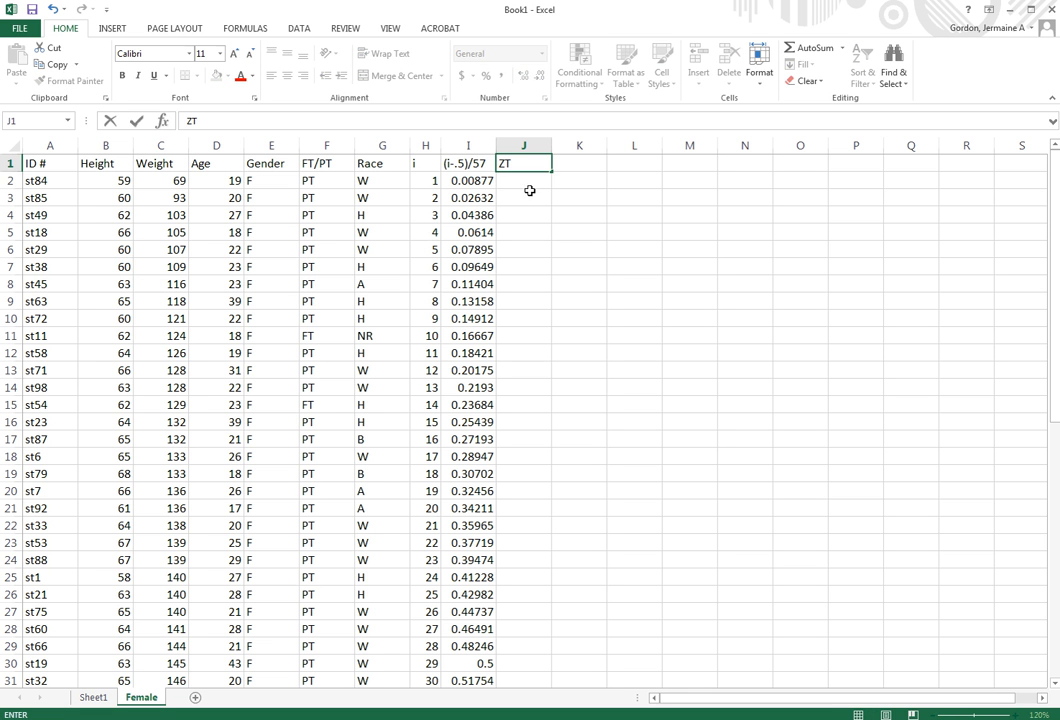
key("Return")
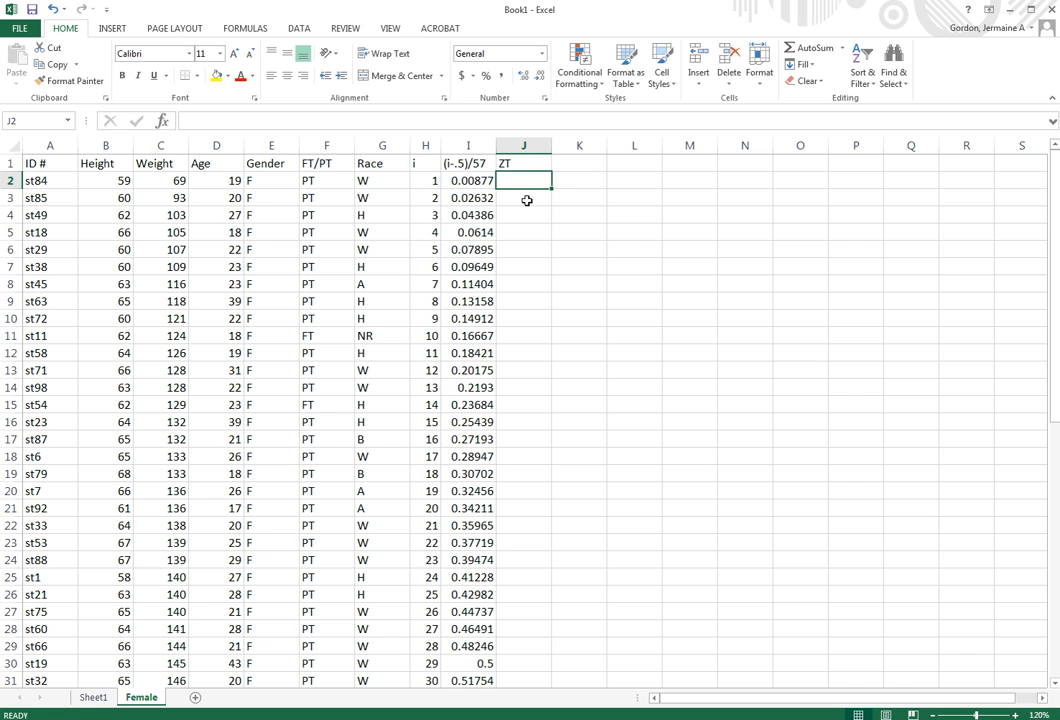
Enter the formula =NORM.S.INV(I2) in cell J2 to calculate the first record's theoretical z-score
type("=")
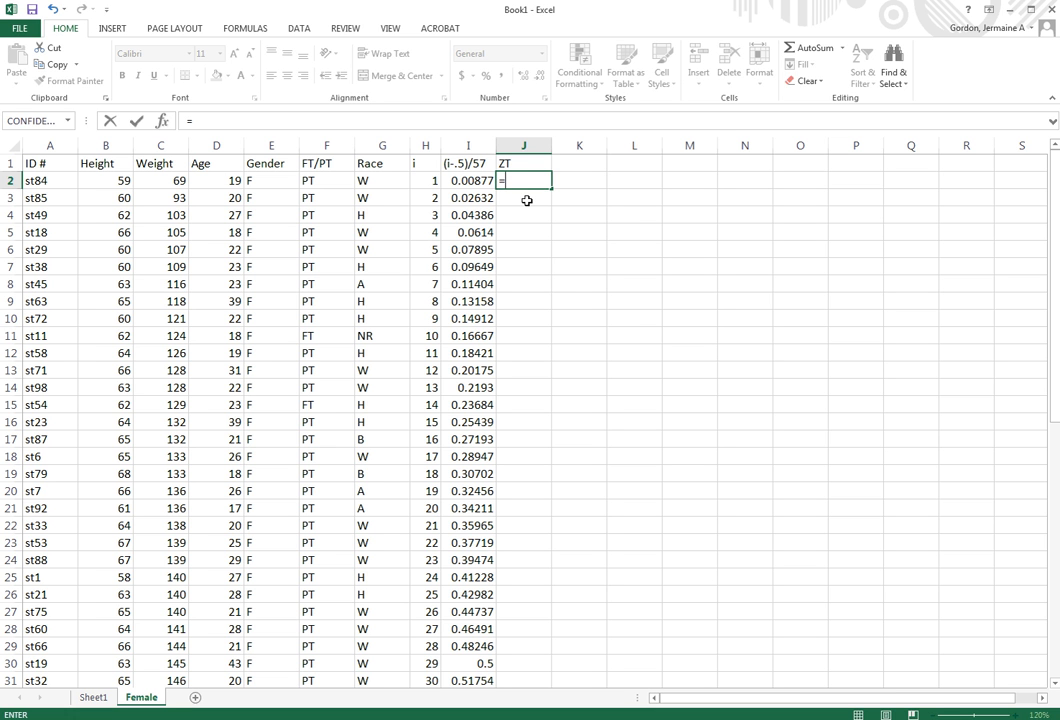
type("nor")
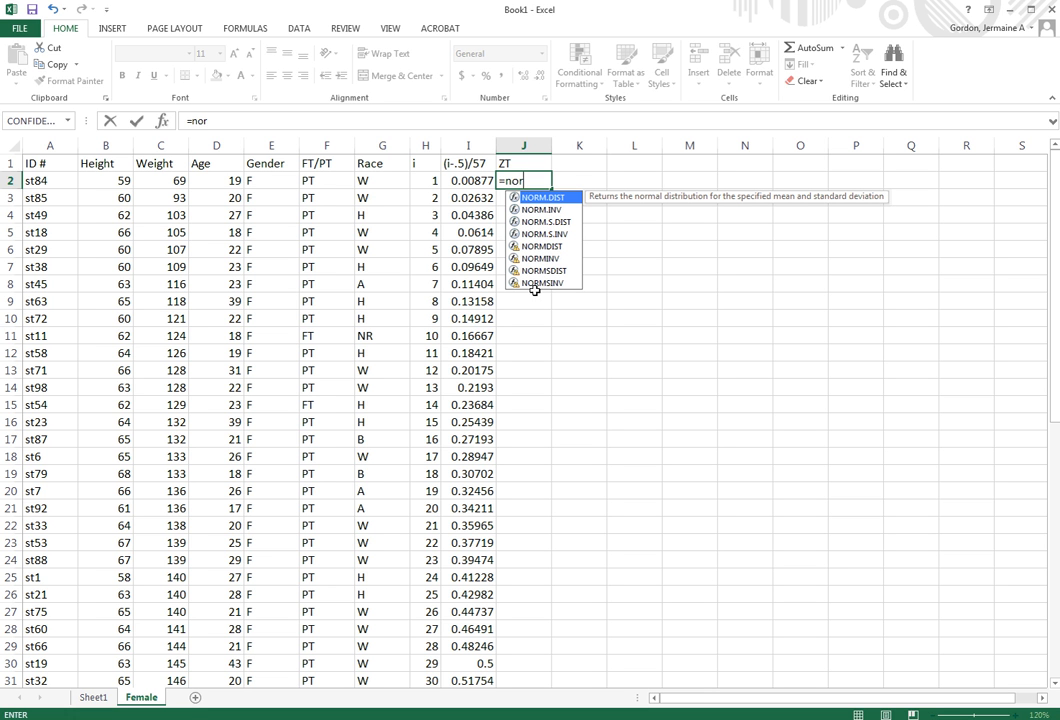
left_click(565, 236)
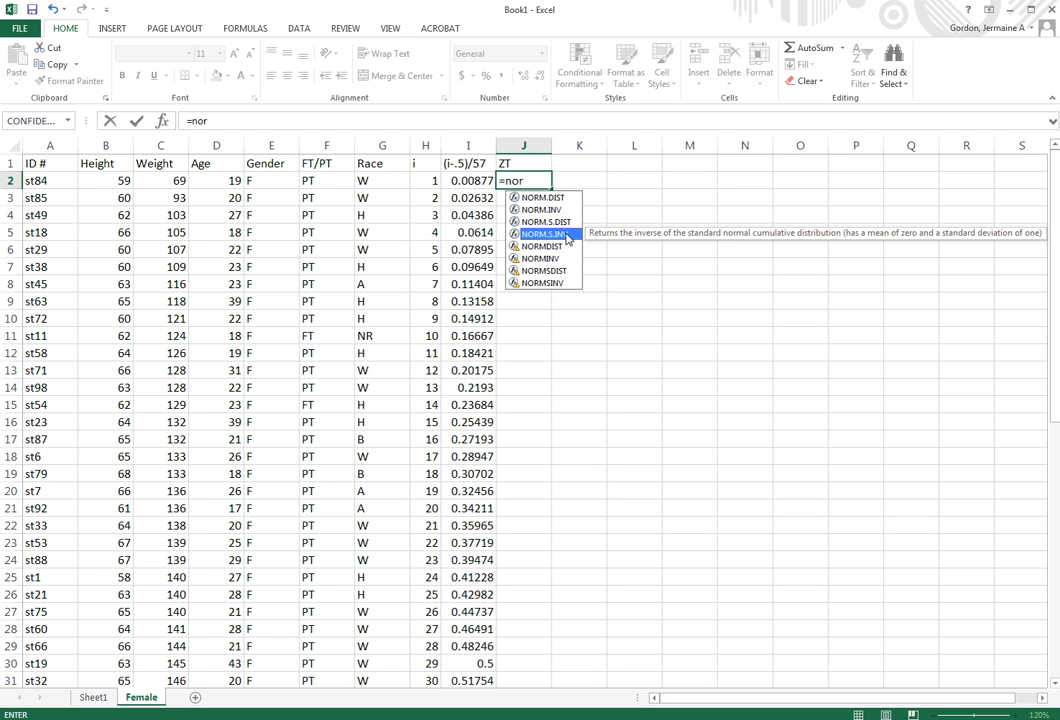
double_click(564, 234)
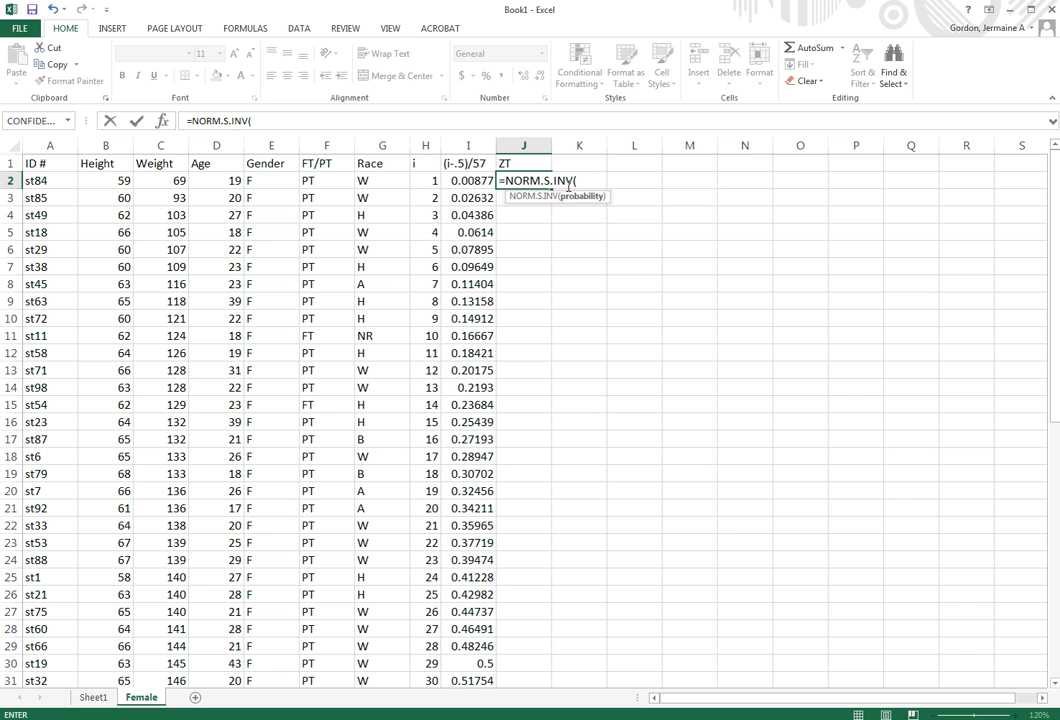
left_click(468, 181)
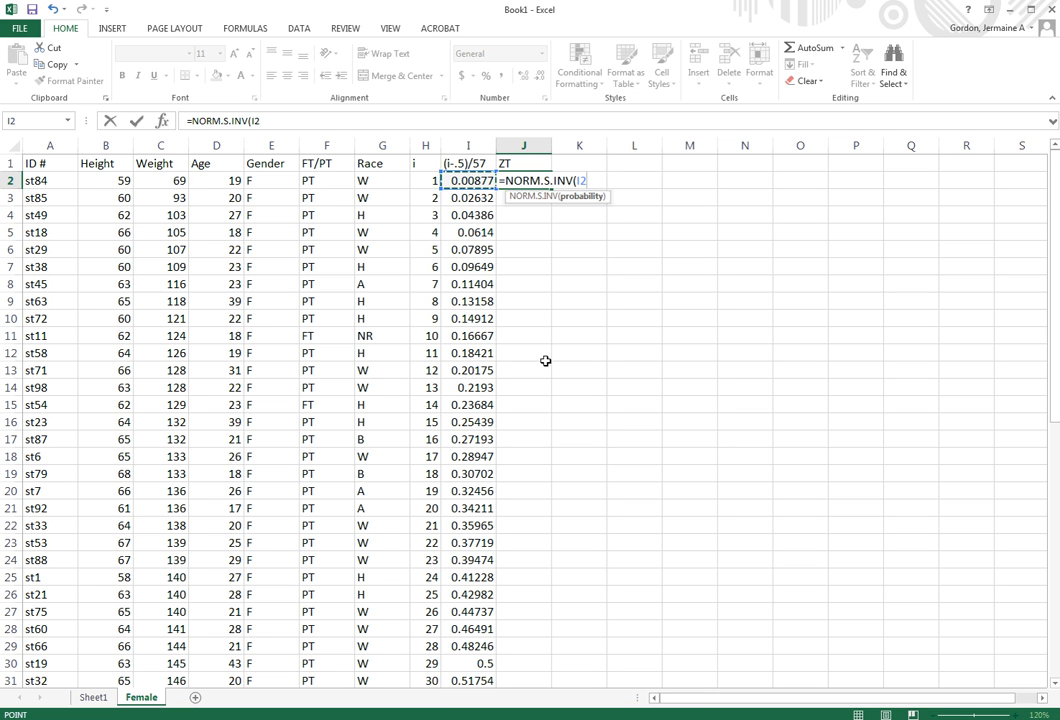
type(")")
key("Return")
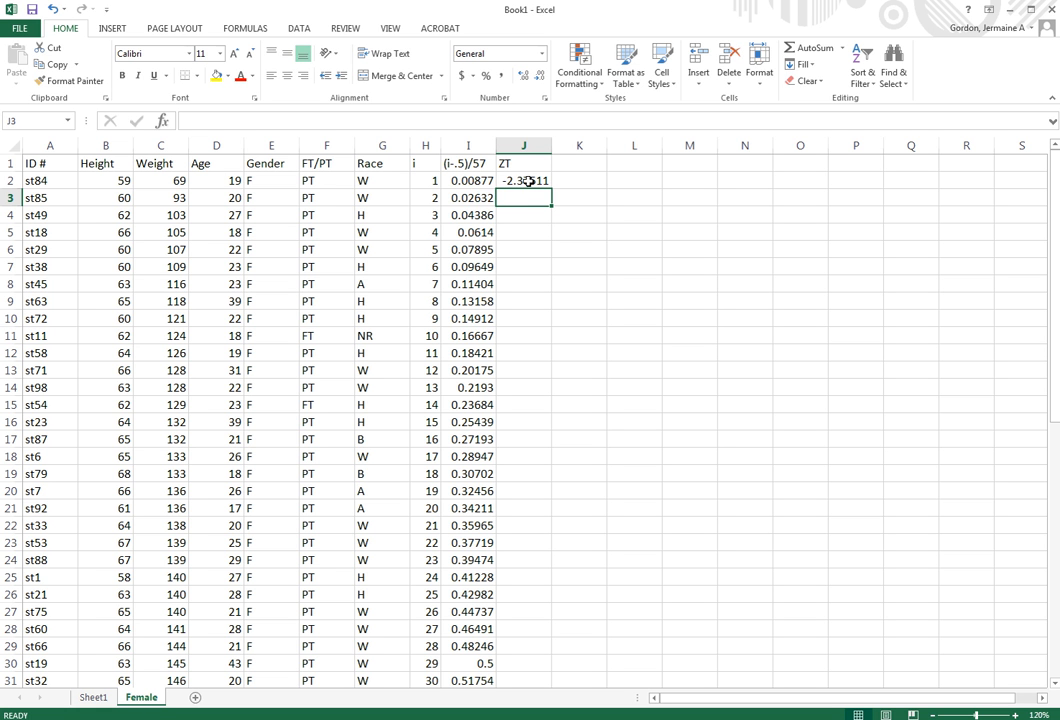
Fill the NORM.S.INV formula from J2 down through J58 for all female records
left_click(526, 182)
left_click_drag(551, 189, 537, 660)
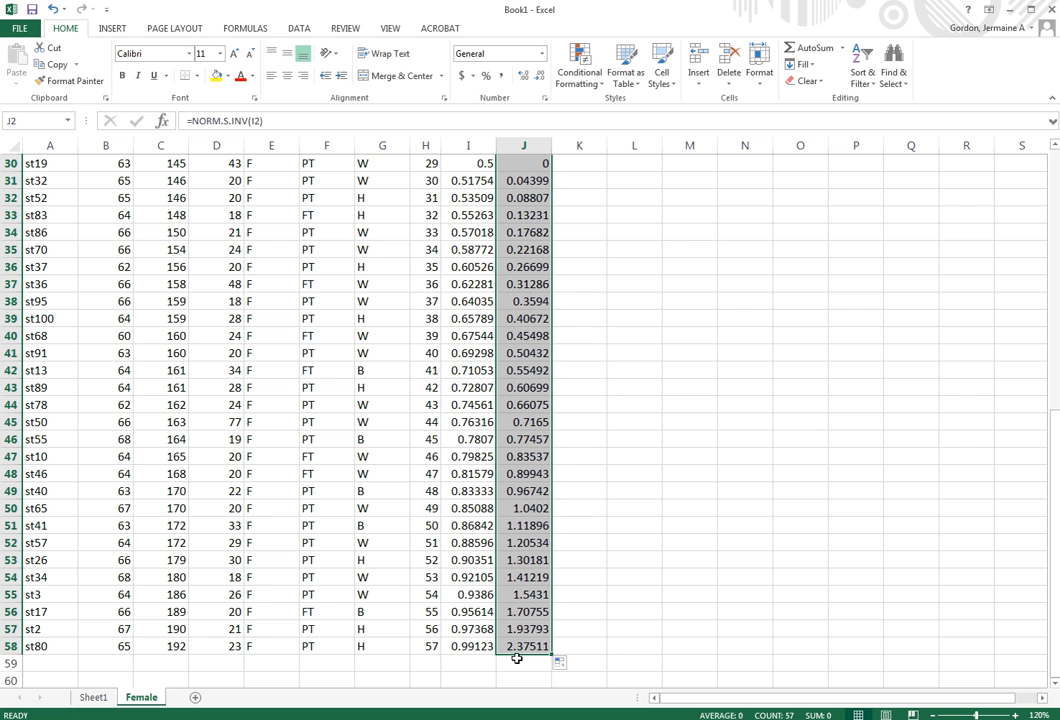
scroll(542, 641, "up", 10)
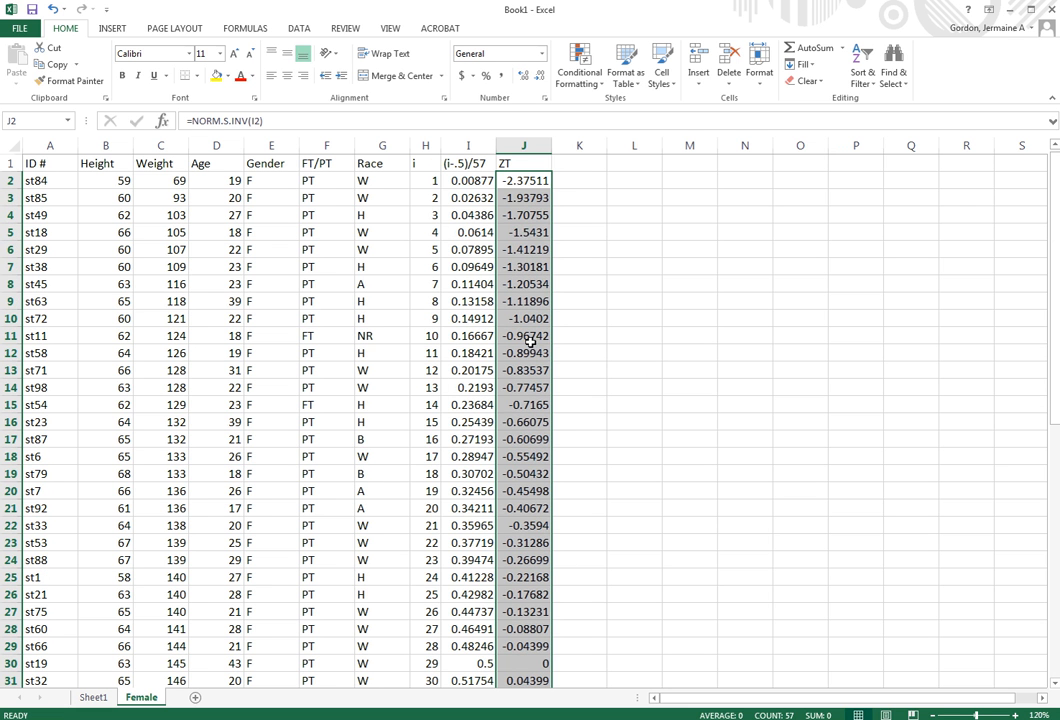
Enter the header ZA in cell K1 beside the ZT column
left_click(587, 187)
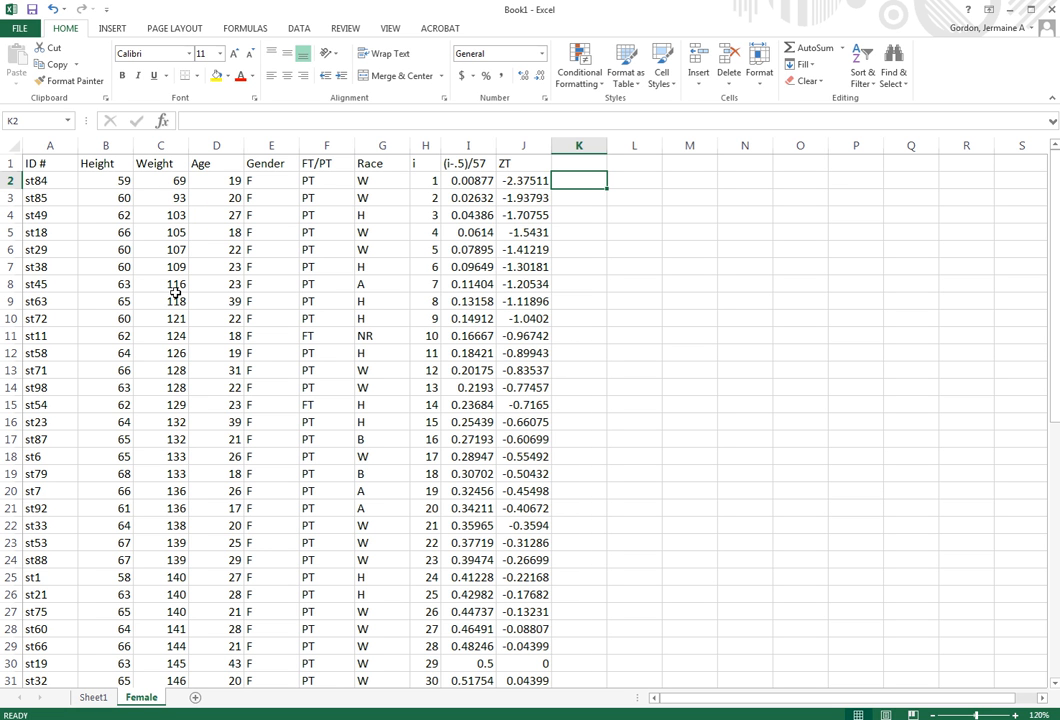
left_click(578, 163)
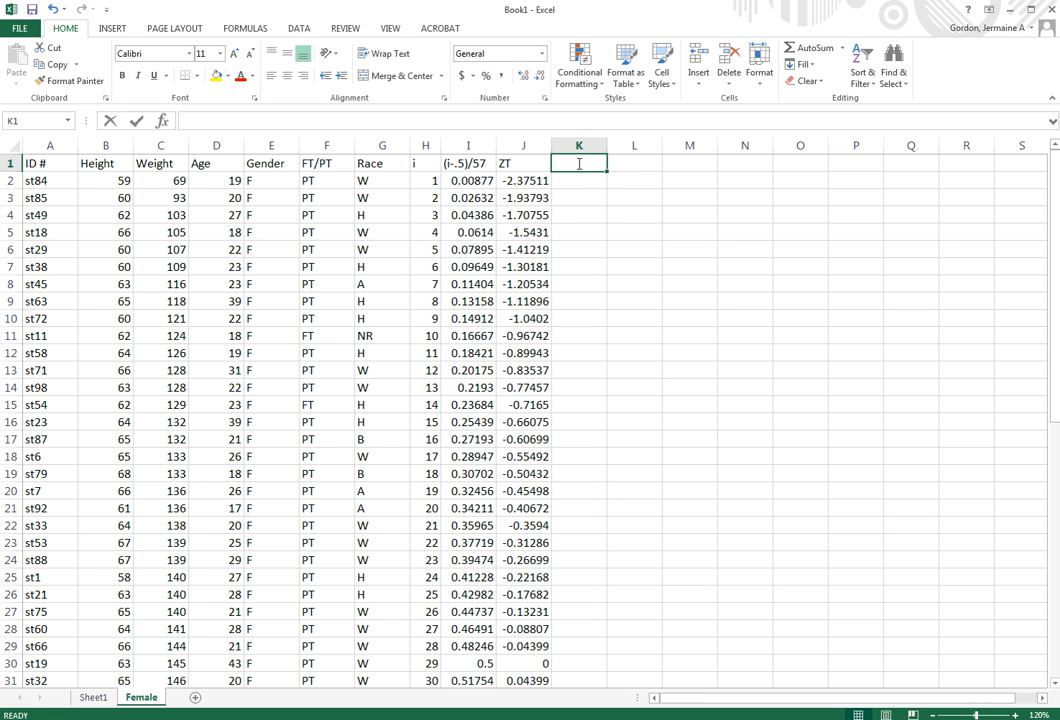
type("ZA")
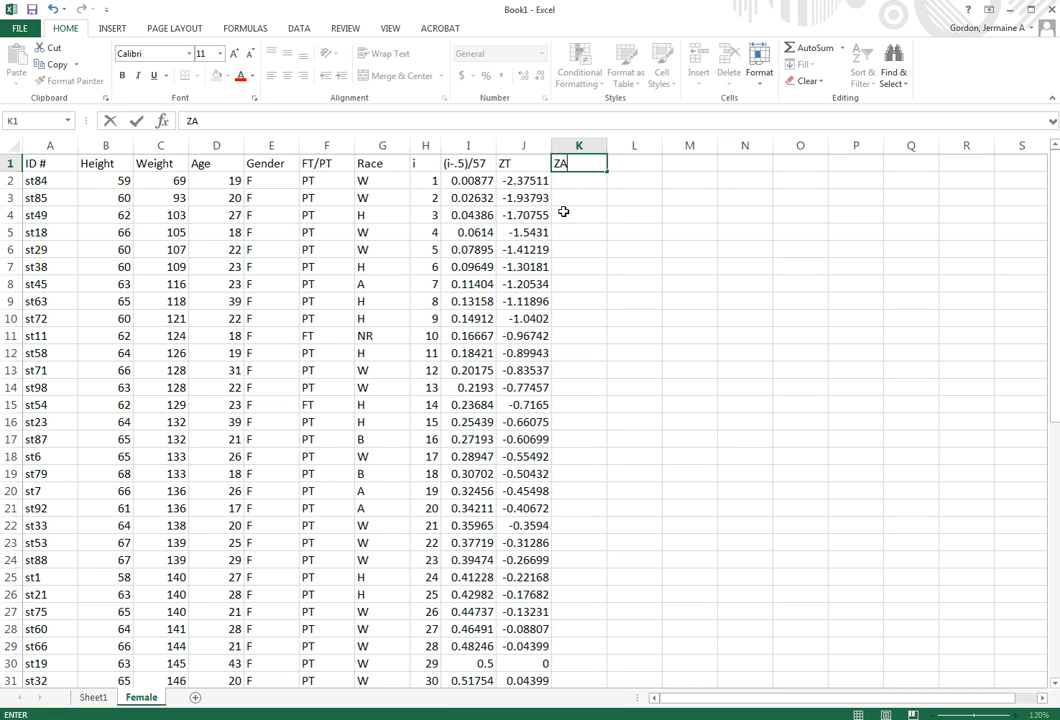
Start a formula in K2 that subtracts the average of all female weights from the first weight: =(C2-AVERAGE(C2:C58
left_click(585, 183)
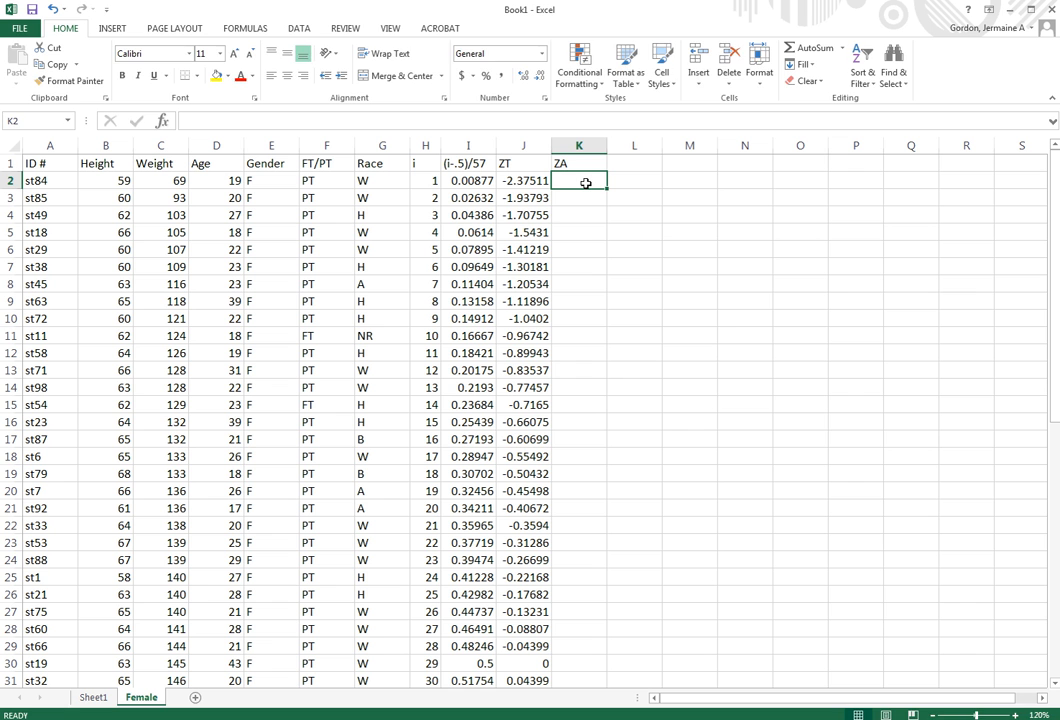
type("=")
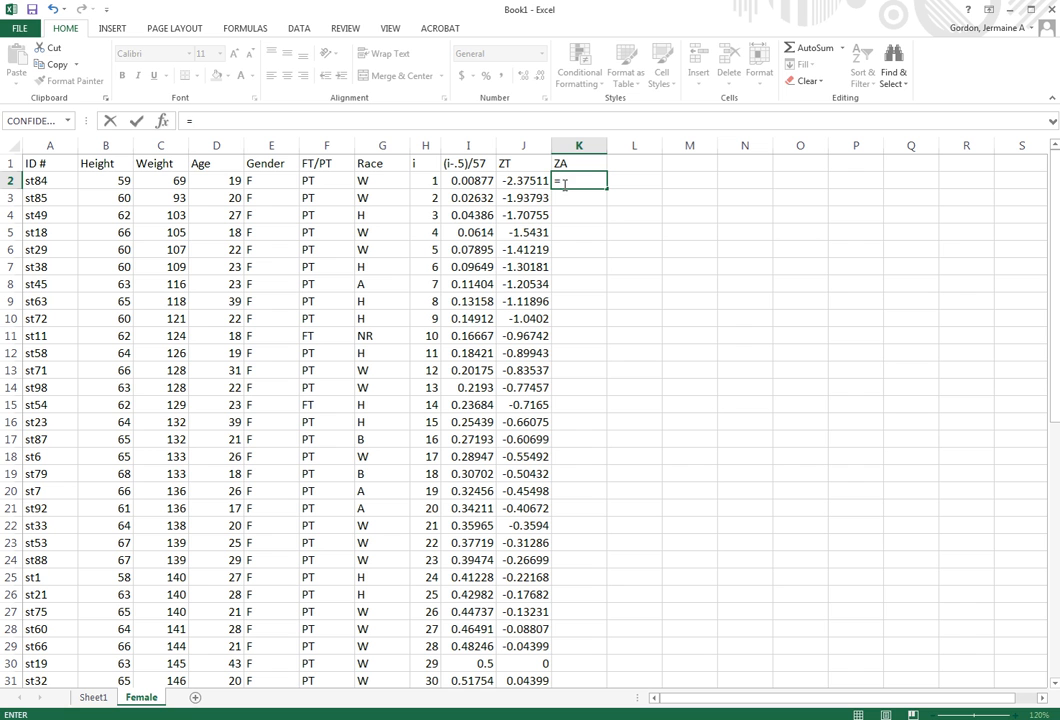
type("(")
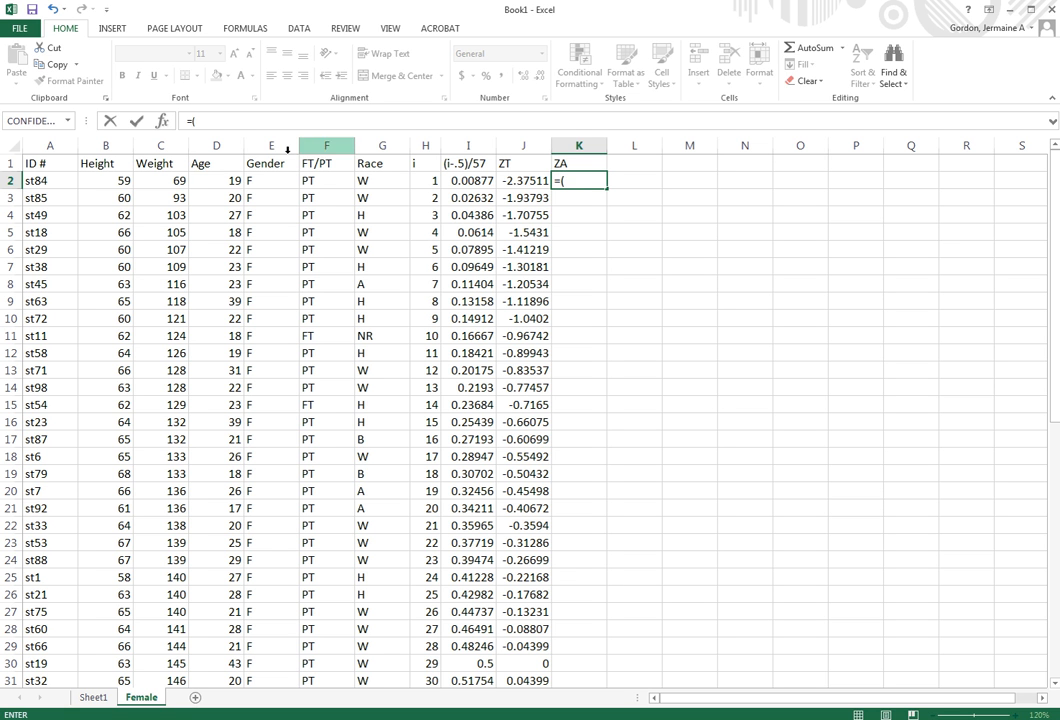
left_click(172, 181)
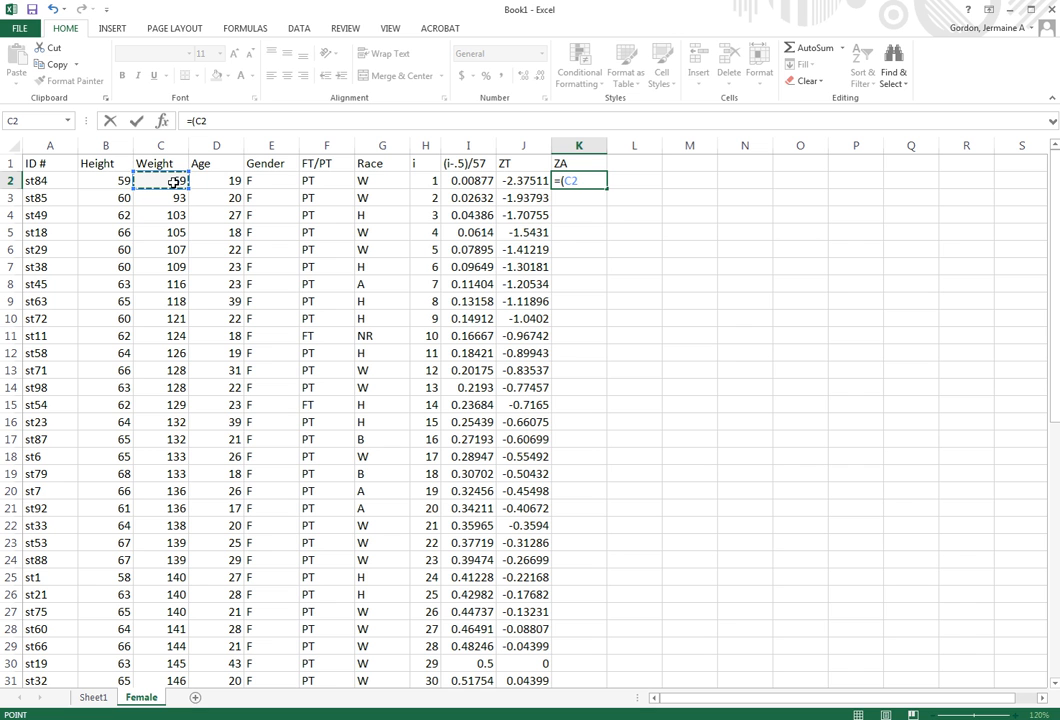
type("-")
type("av")
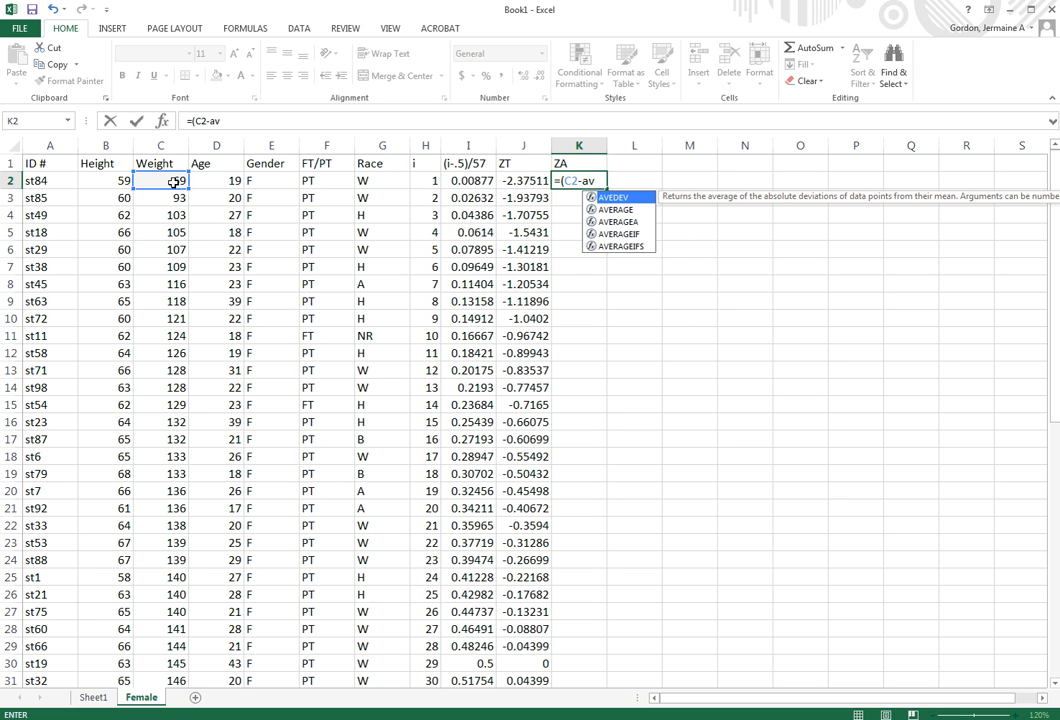
type("e")
left_click(618, 211)
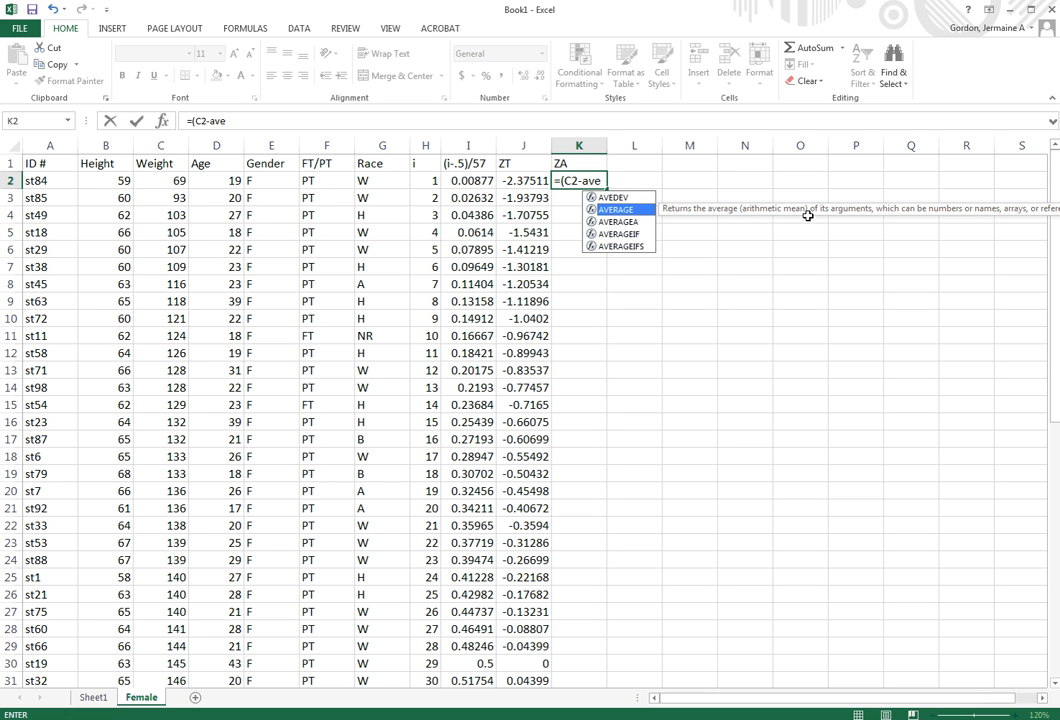
double_click(600, 209)
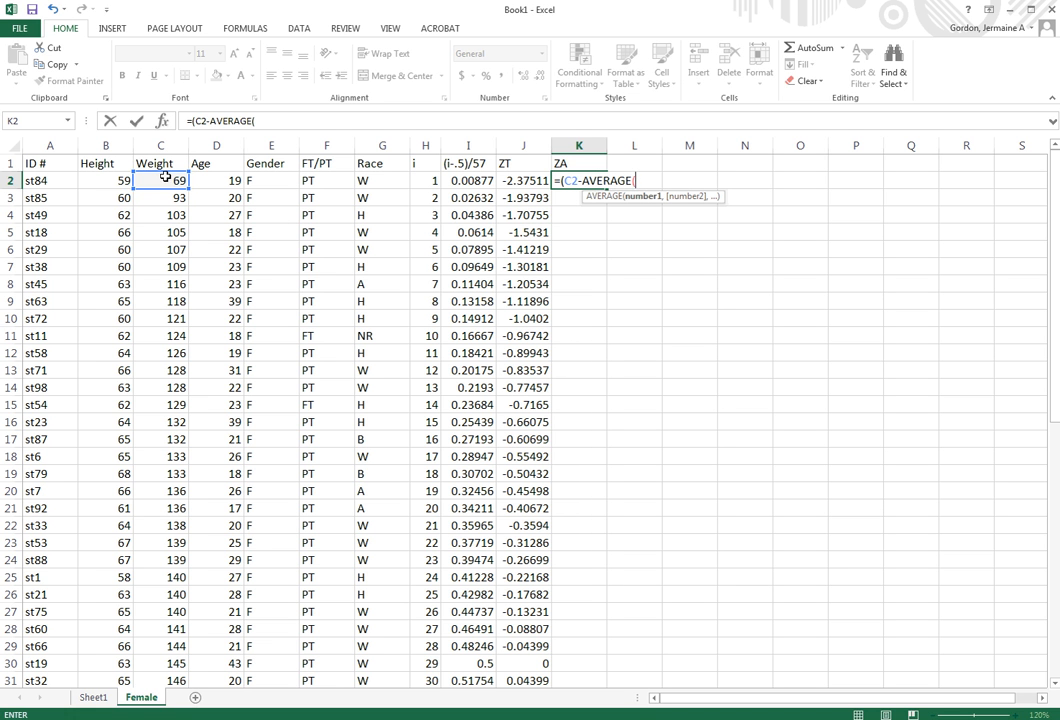
left_click_drag(172, 181, 170, 657)
scroll(473, 506, "up", 10)
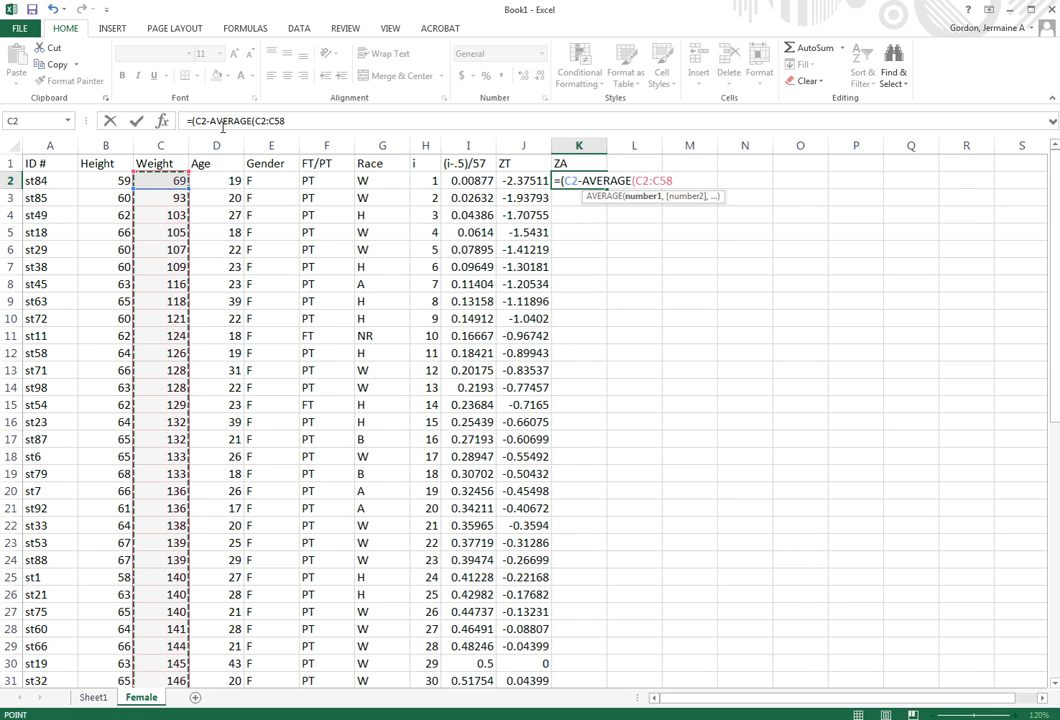
Lock the rows of the AVERAGE range as C$2:C$58, close both parentheses and add the division sign to the K2 formula
left_click(286, 120)
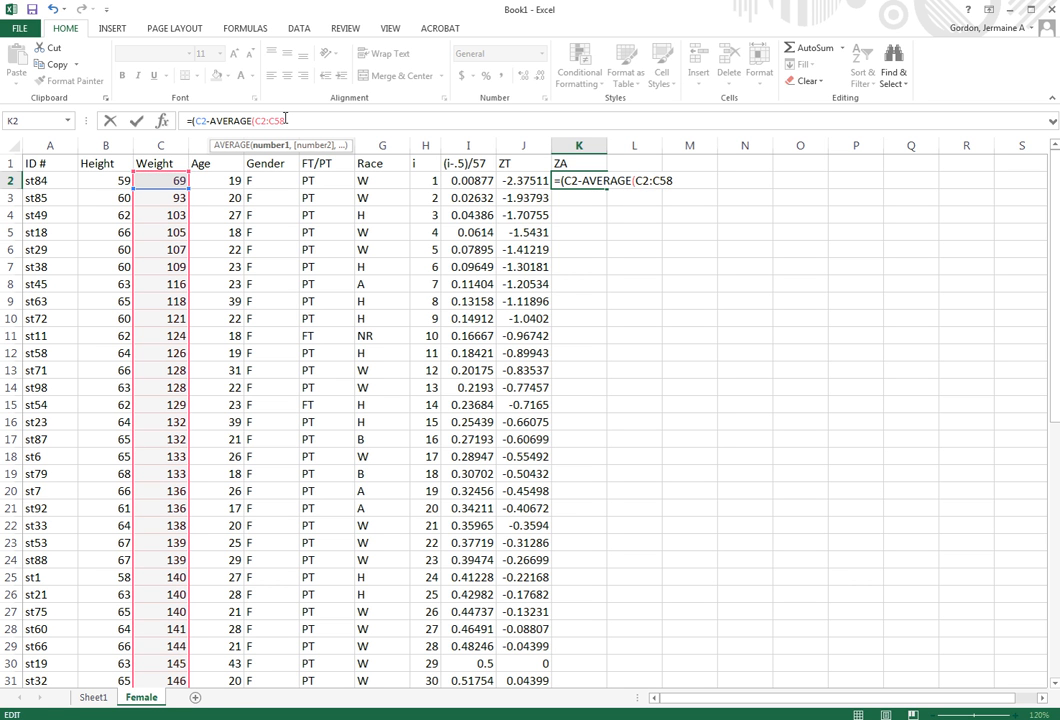
type("$")
type("$58")
type(")")
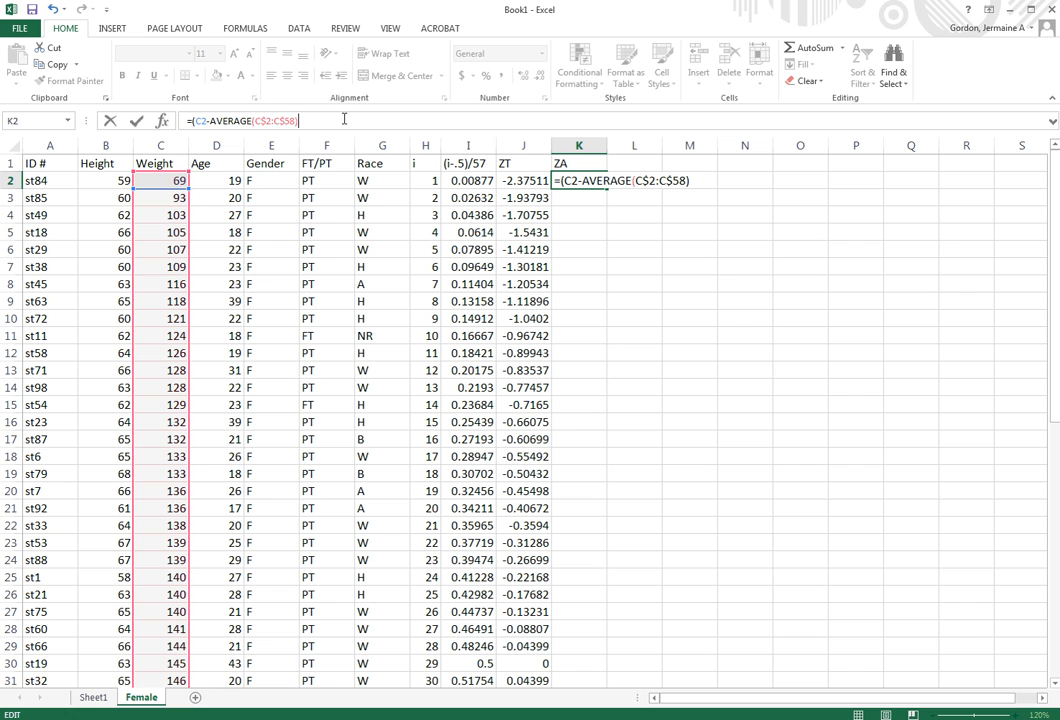
type(")/")
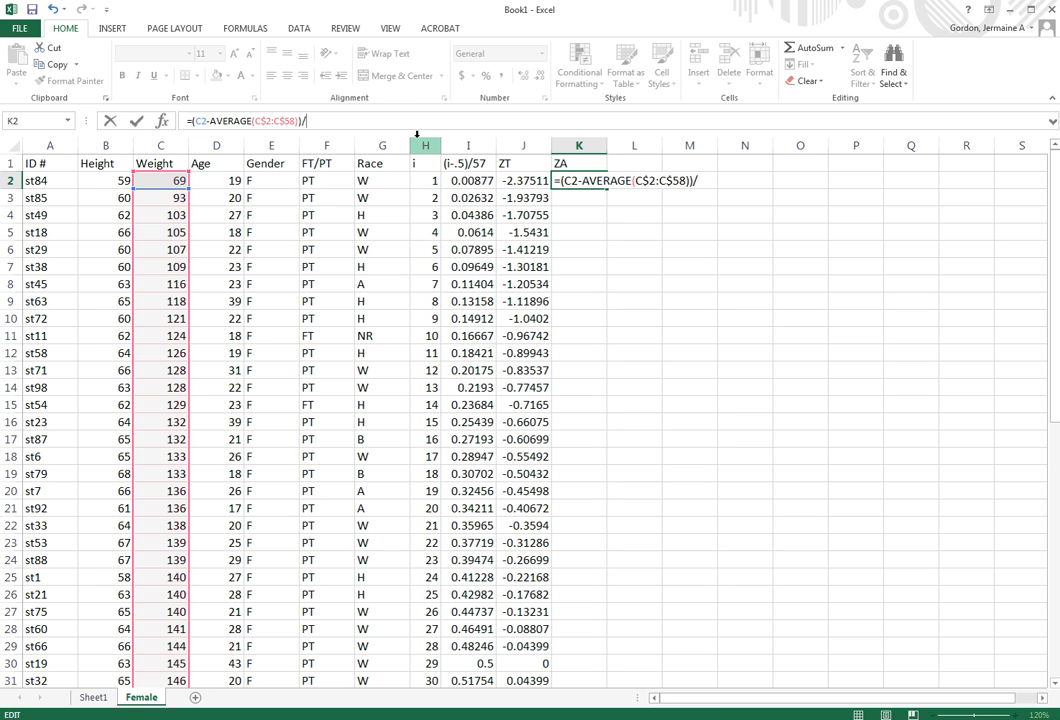
Complete the K2 formula with the divisor STDEV.S(C$2:C$58), giving =(C2-AVERAGE(C$2:C$58))/STDEV.S(C$2:C$58)
type("st")
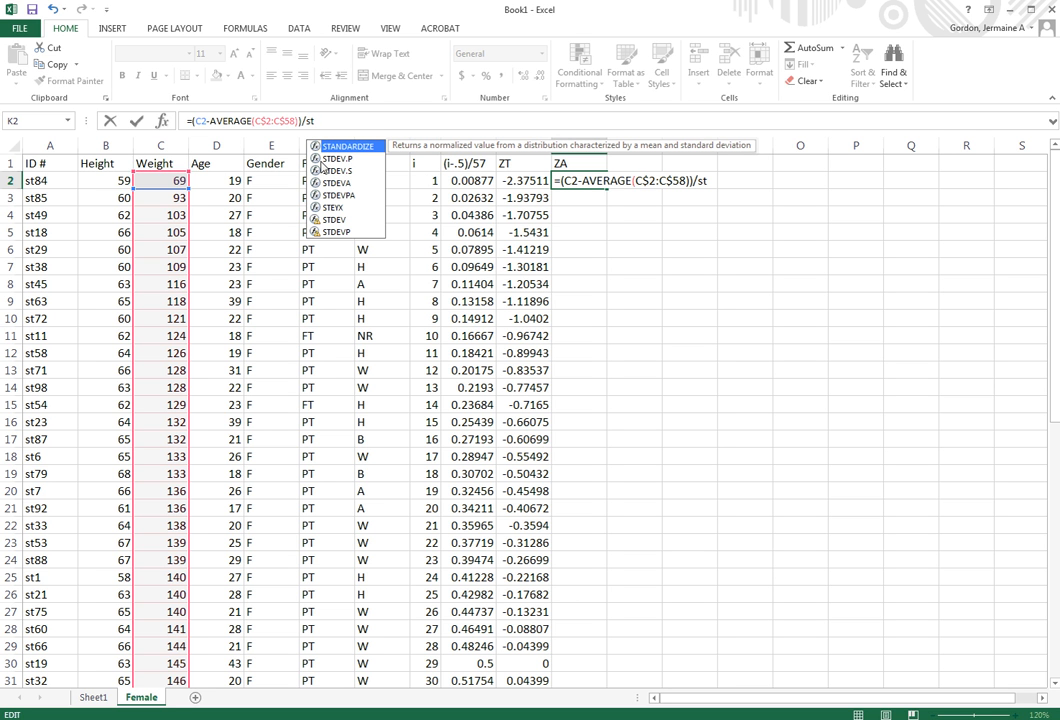
left_click(336, 171)
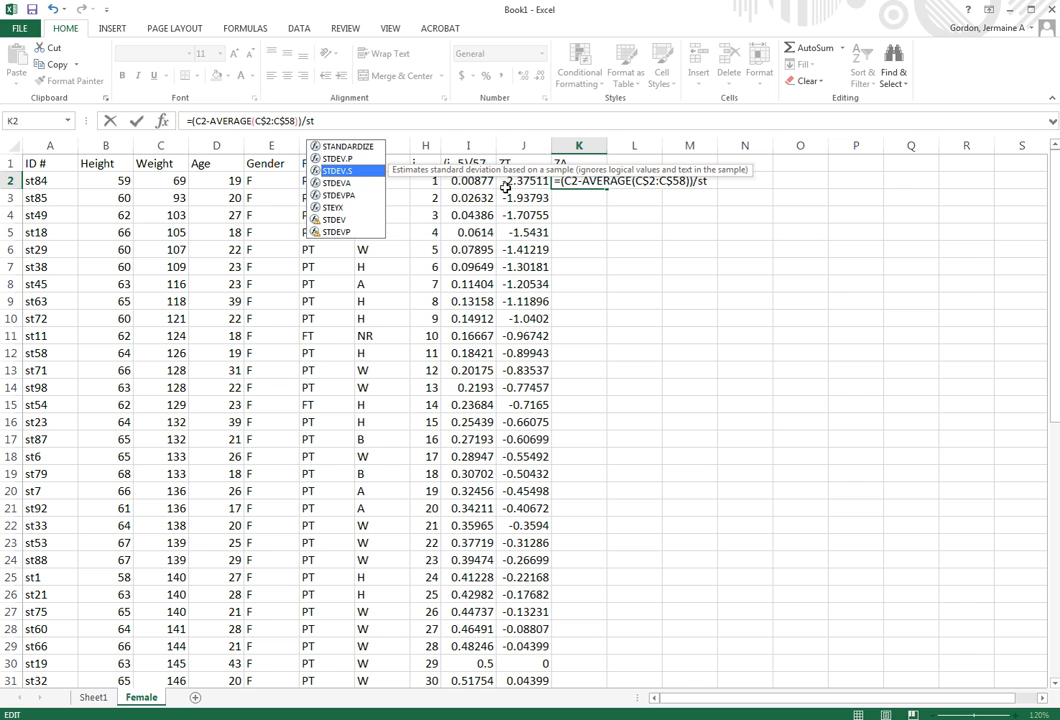
double_click(359, 174)
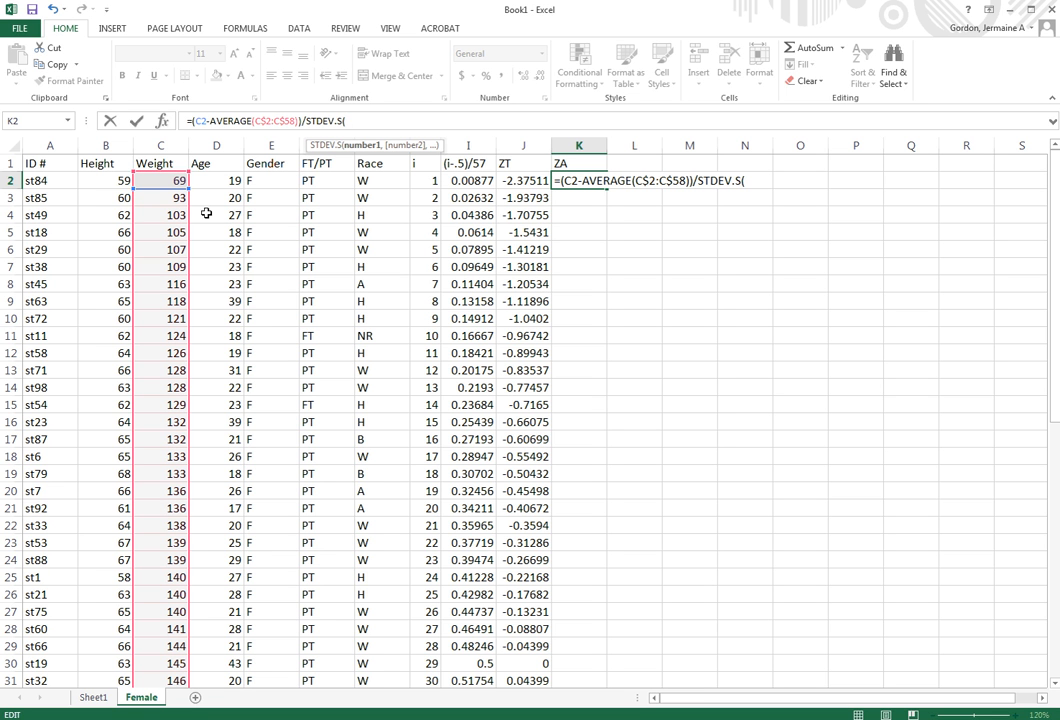
left_click_drag(170, 180, 171, 649)
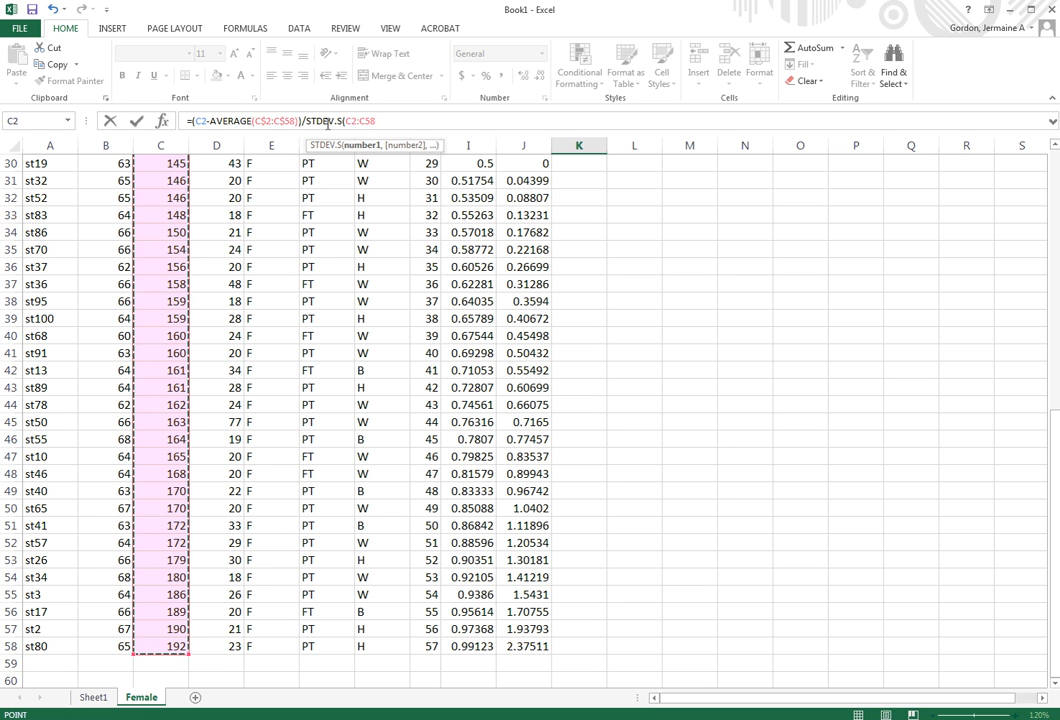
left_click(350, 121)
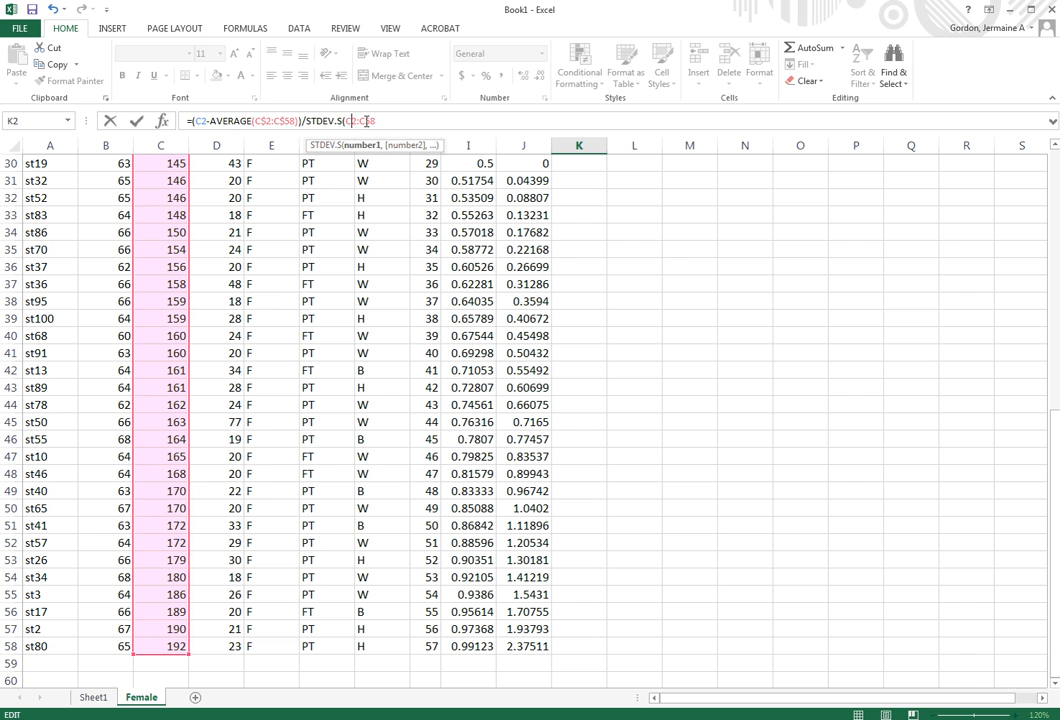
type("$")
type(")")
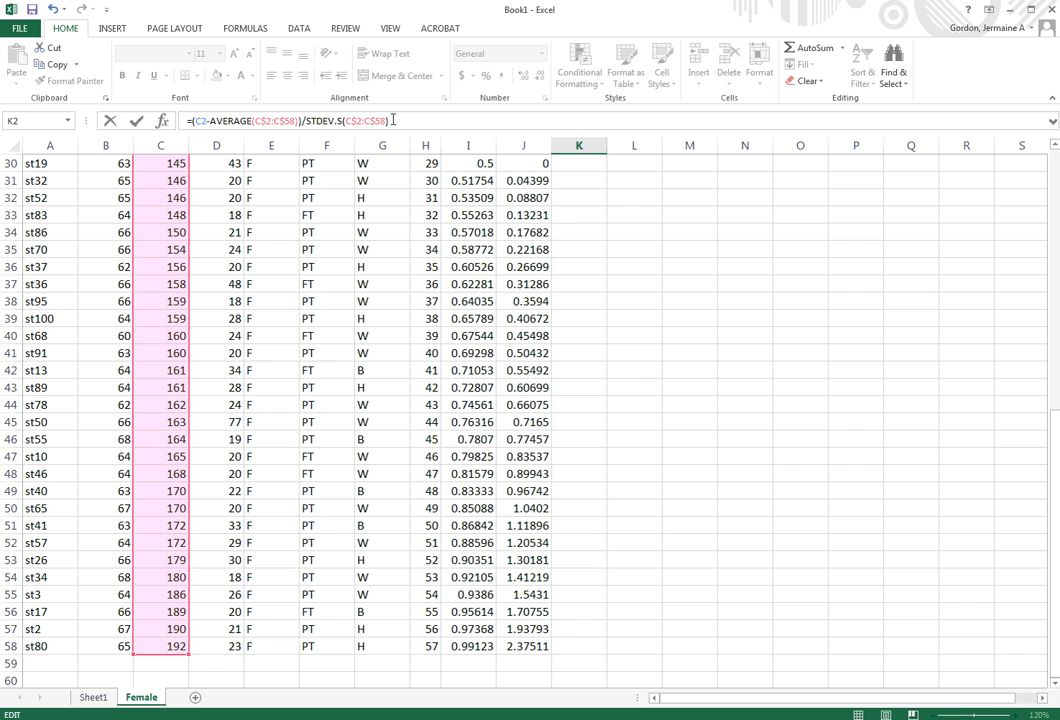
key("Return")
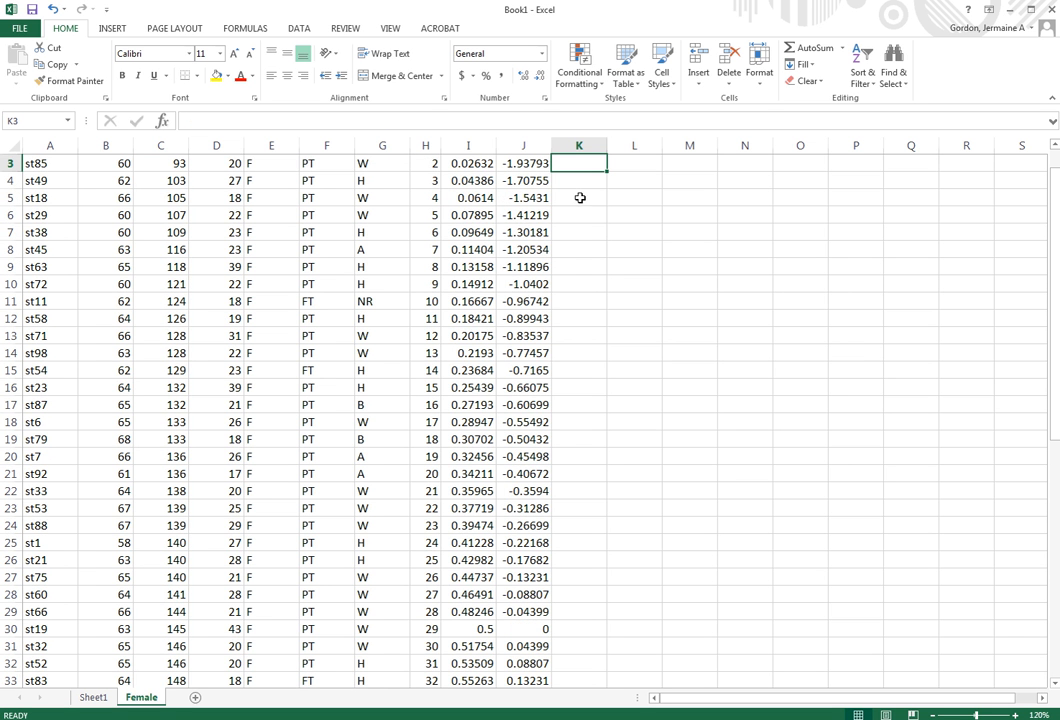
Fill the actual z-score formula from K2 down through K58 for all female records
scroll(609, 219, "up", 1)
left_click(598, 181)
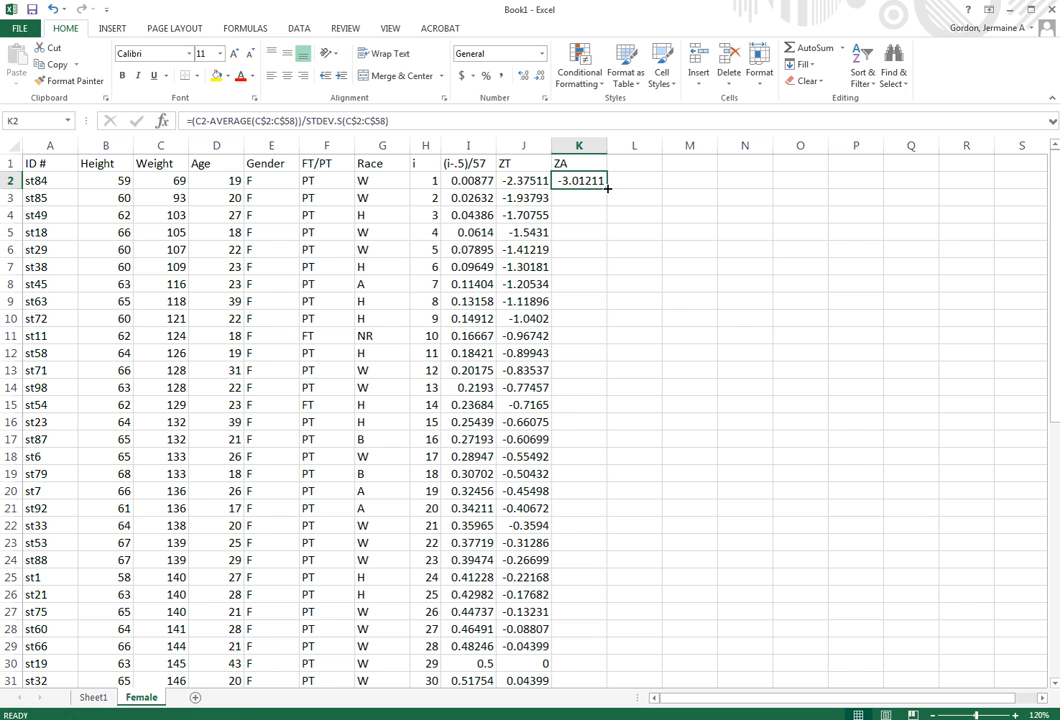
left_click_drag(607, 188, 614, 643)
scroll(644, 552, "up", 6)
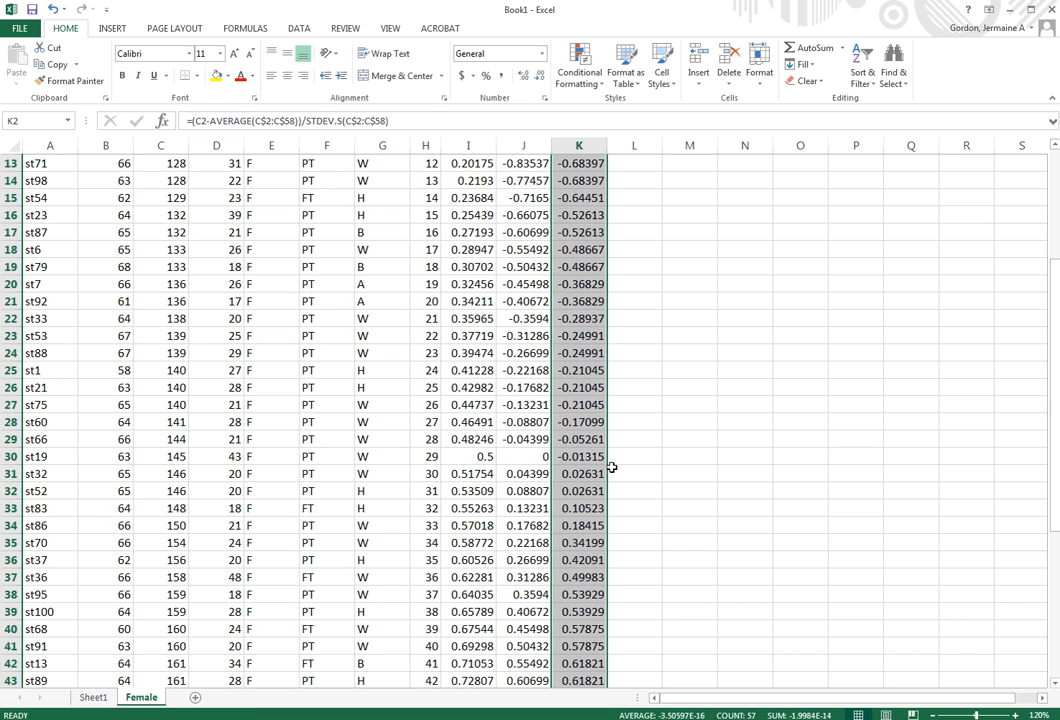
scroll(598, 435, "up", 4)
scroll(584, 402, "down", 18)
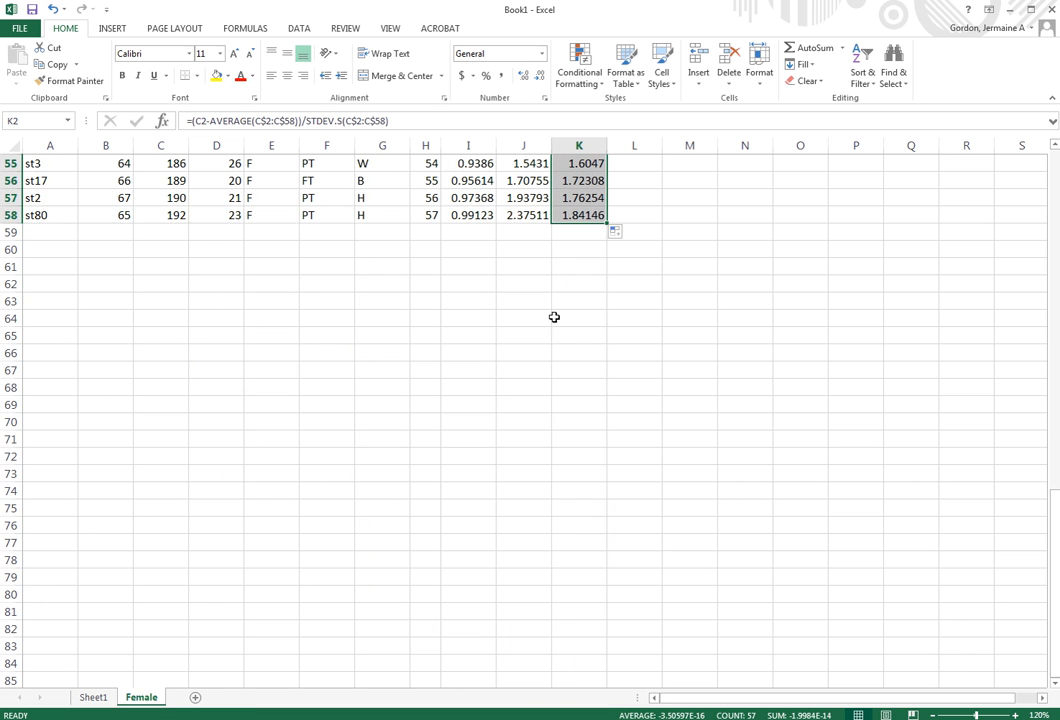
scroll(554, 317, "up", 6)
scroll(556, 316, "up", 12)
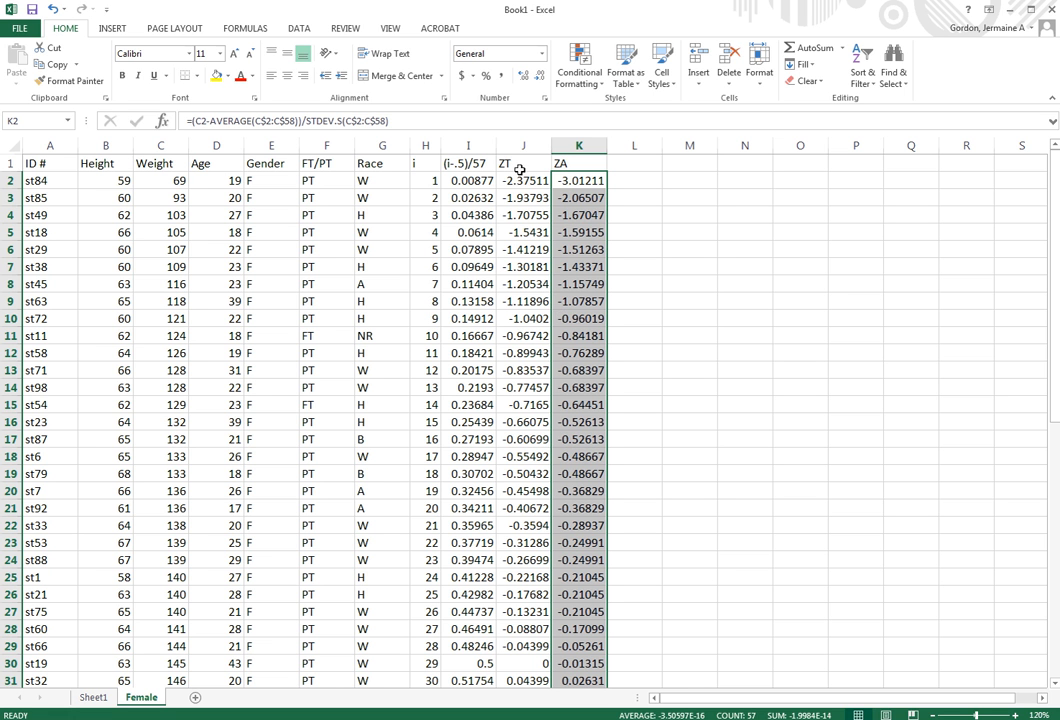
Insert a markers-only scatter chart of the ZT and ZA values in J2:K58 and move it up and to the right
left_click(529, 208)
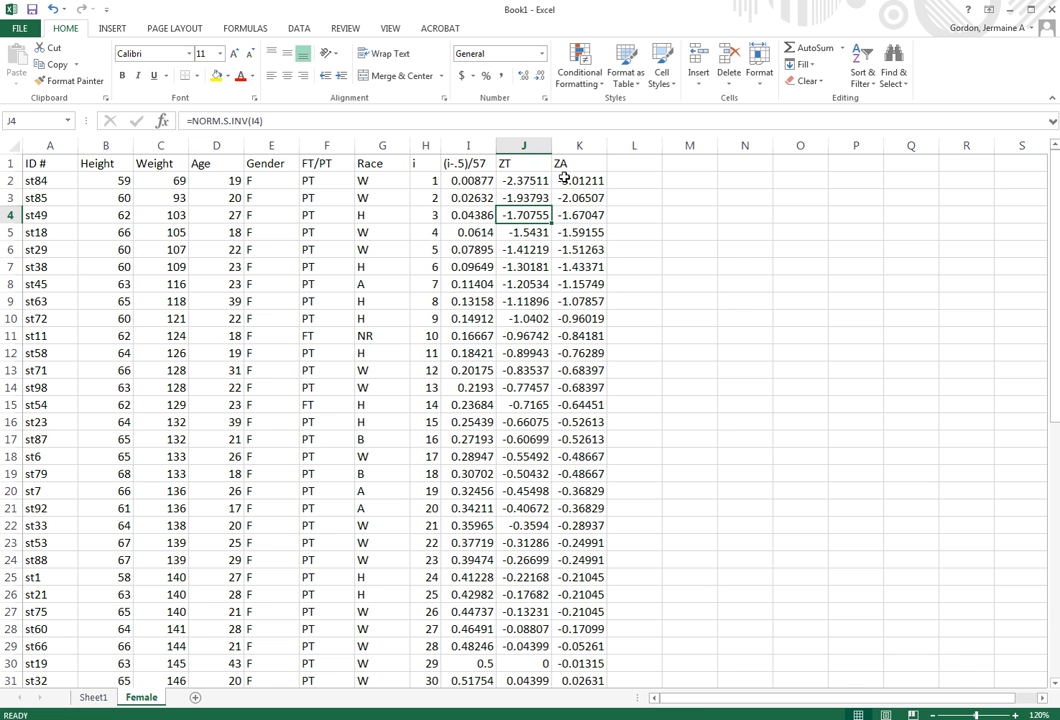
left_click_drag(519, 181, 564, 648)
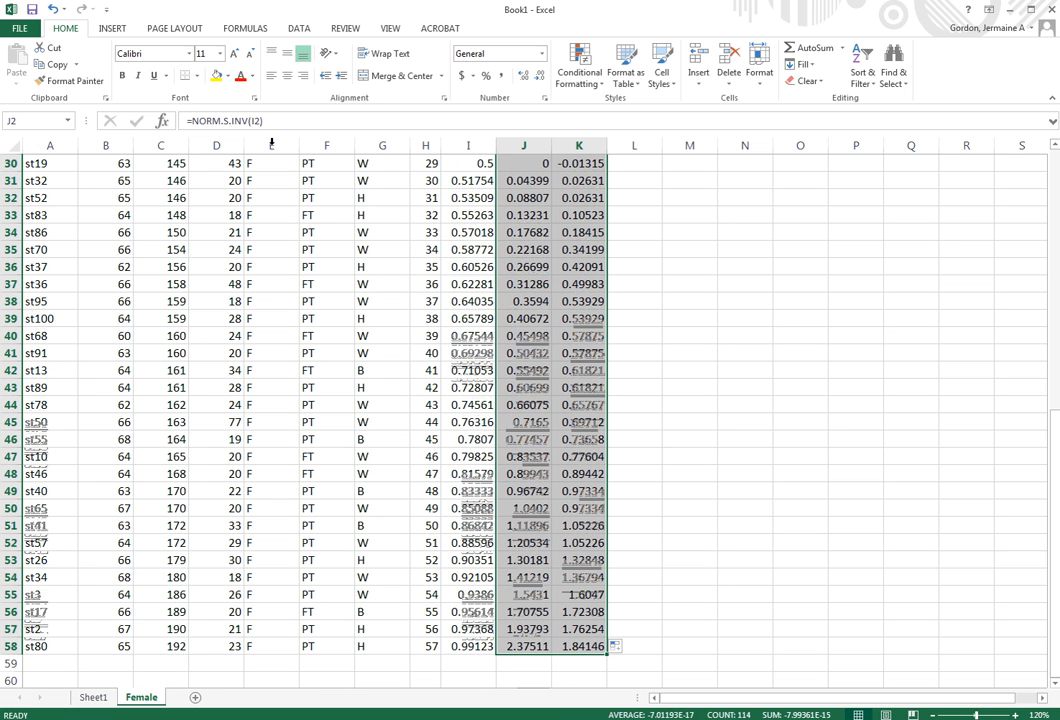
left_click(112, 30)
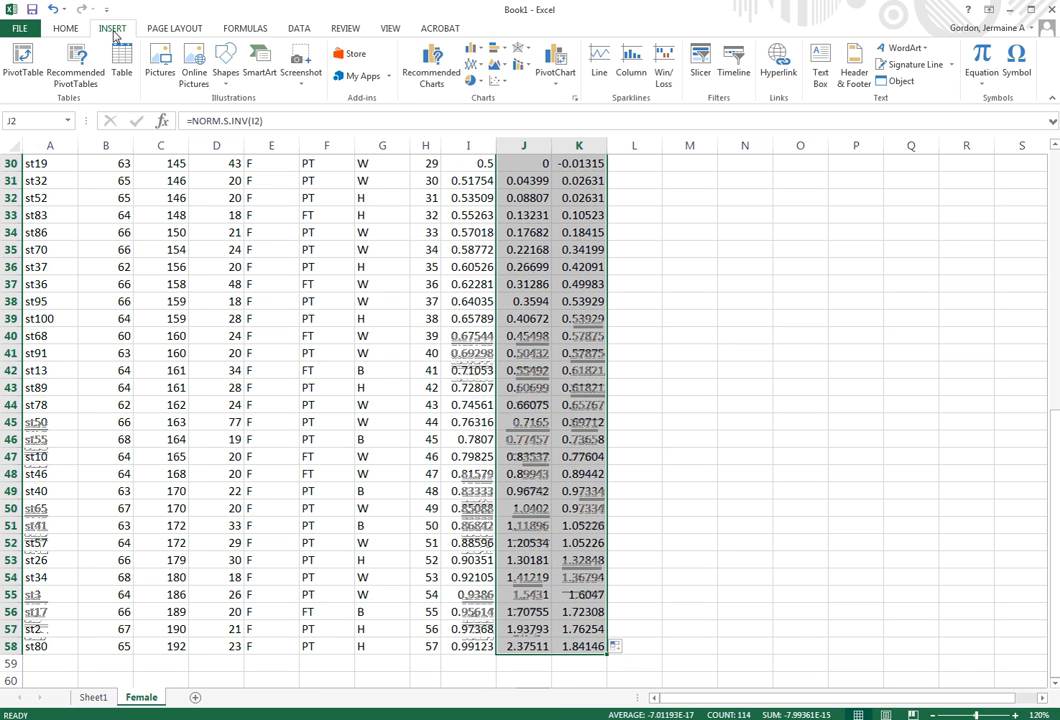
left_click(504, 86)
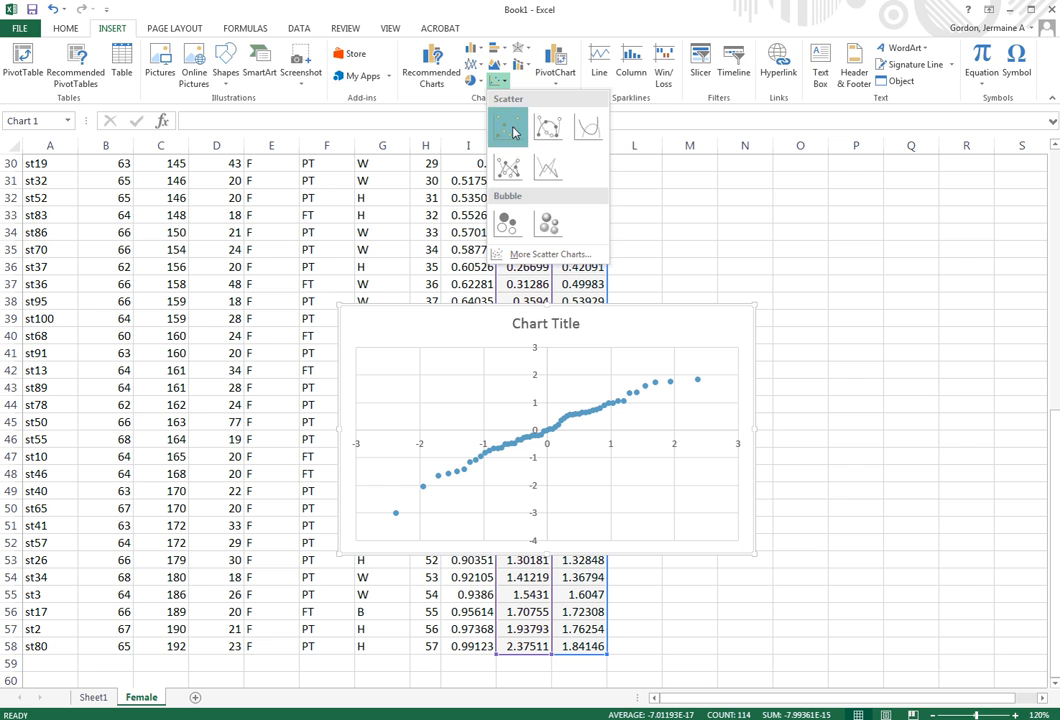
left_click(507, 131)
left_click_drag(560, 312, 740, 227)
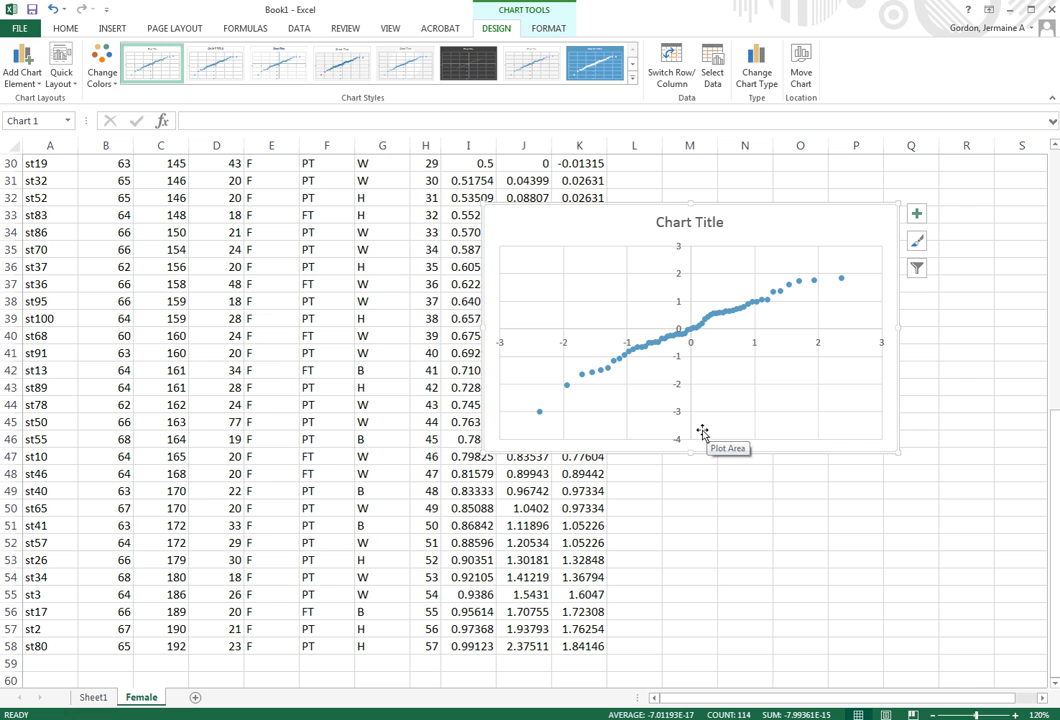
Add a linear trendline to the scatter chart's data series and close the trendline formatting options
left_click(700, 327)
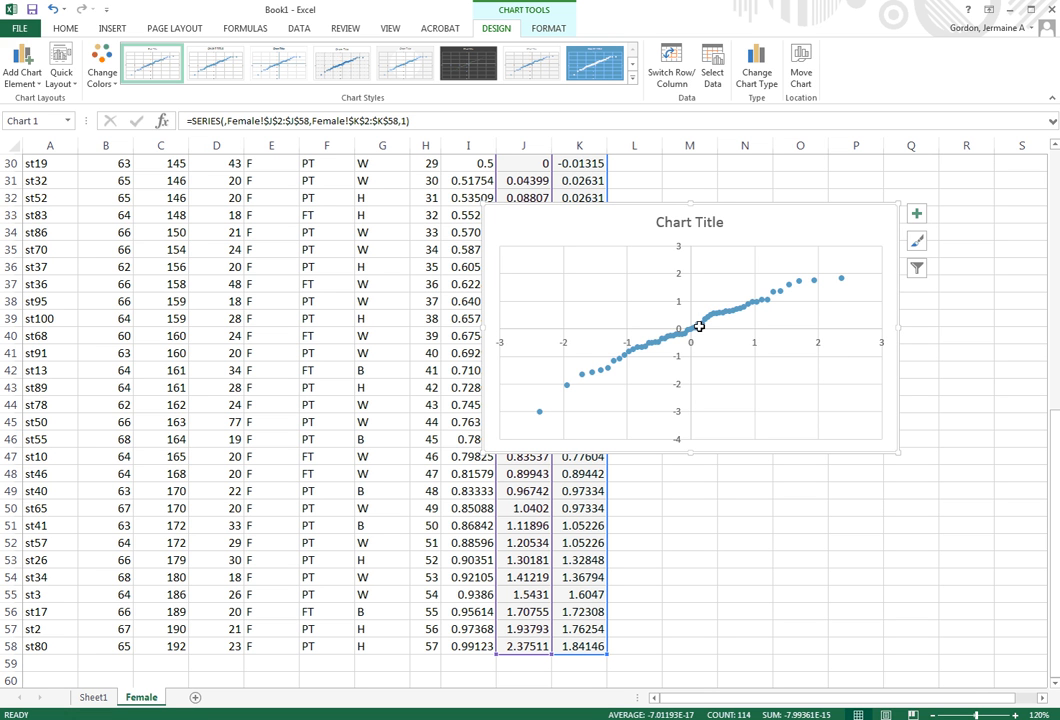
right_click(700, 327)
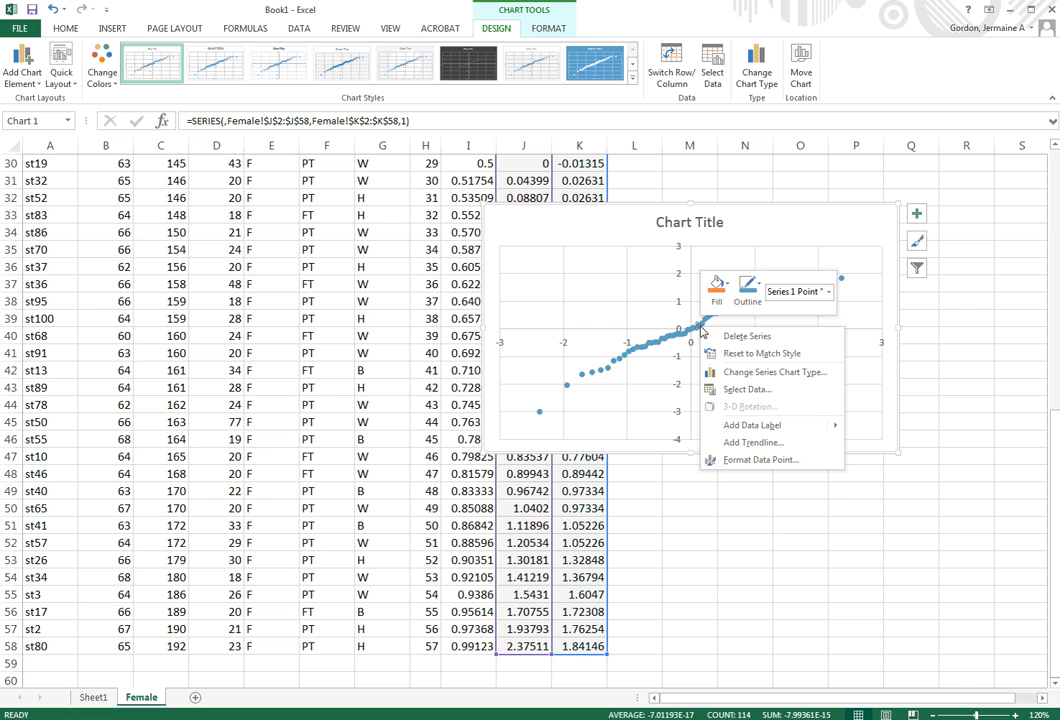
left_click(753, 443)
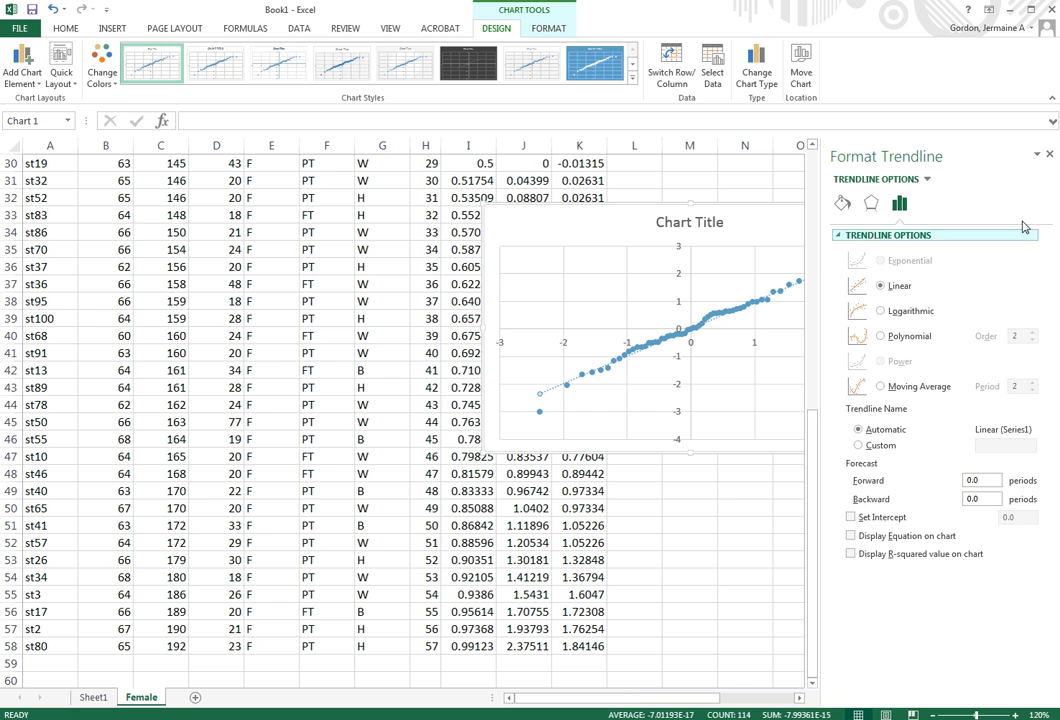
left_click(1050, 155)
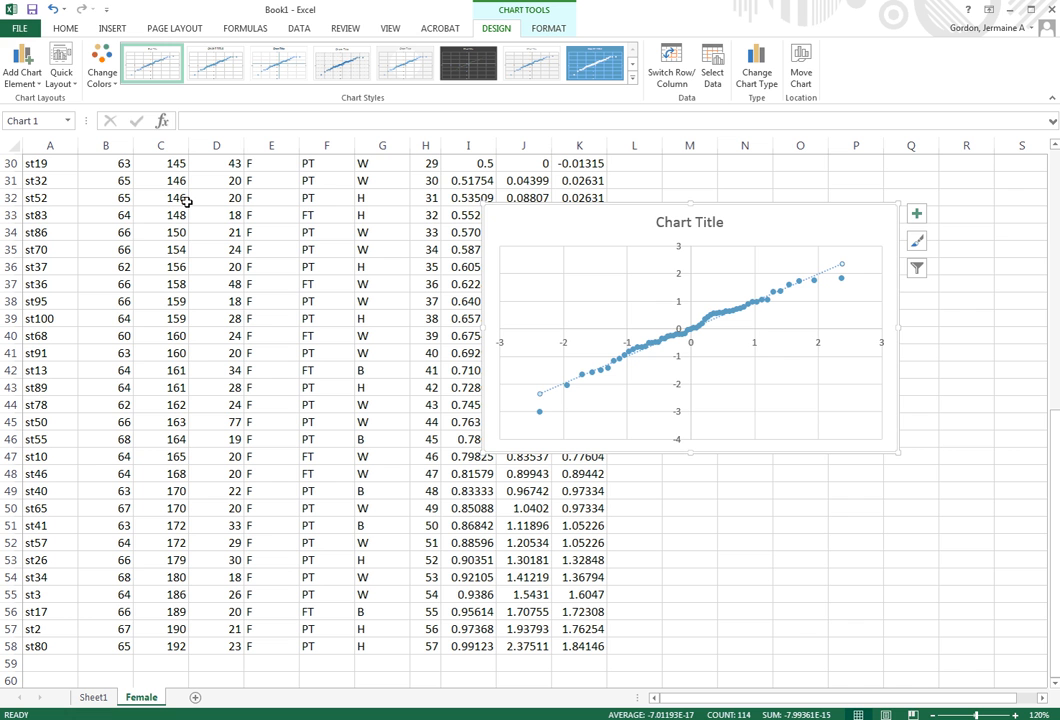
Replace the scatter chart's placeholder title with "Weight (women)" and close the chart formatting options
double_click(688, 224)
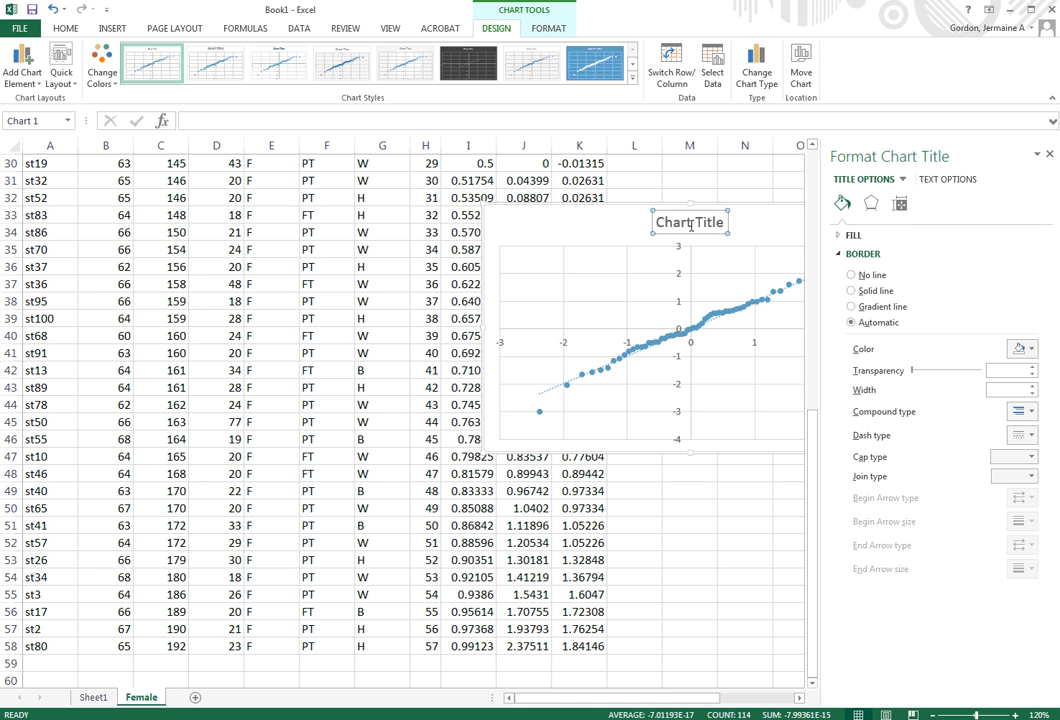
type("We")
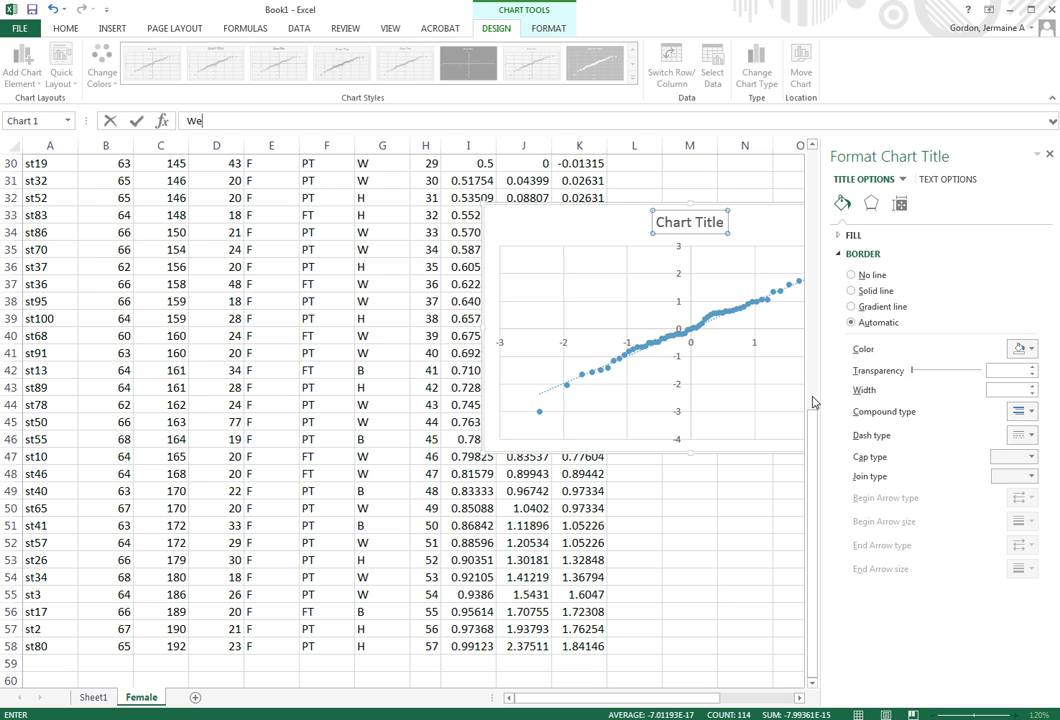
left_click(700, 222)
left_click_drag(700, 222, 661, 222)
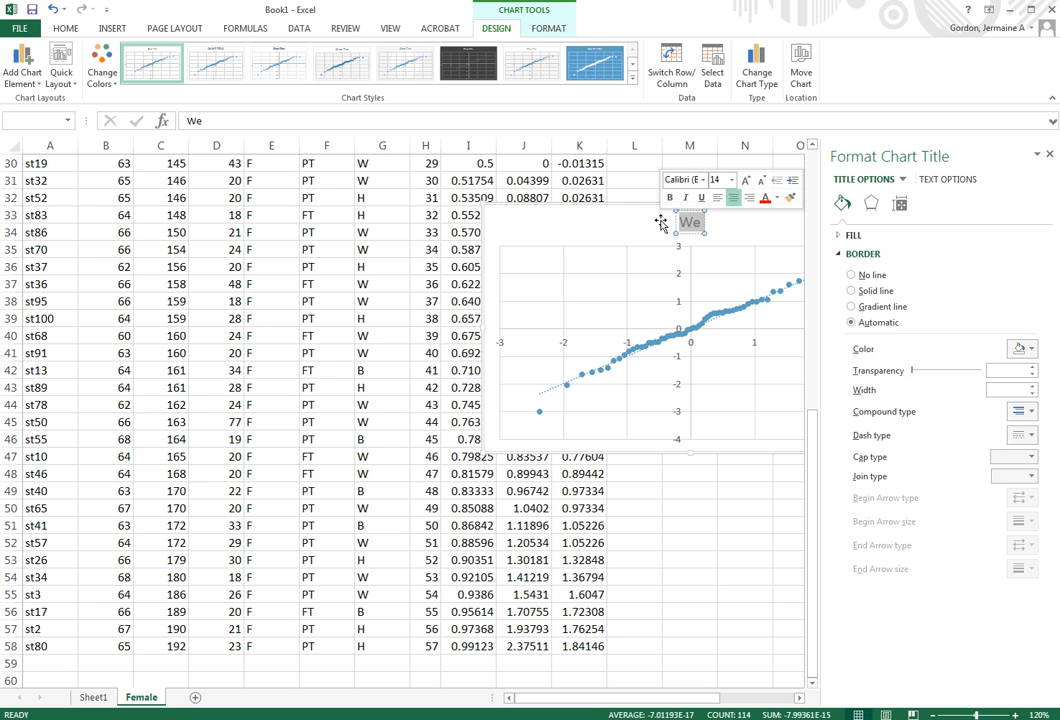
key("BackSpace")
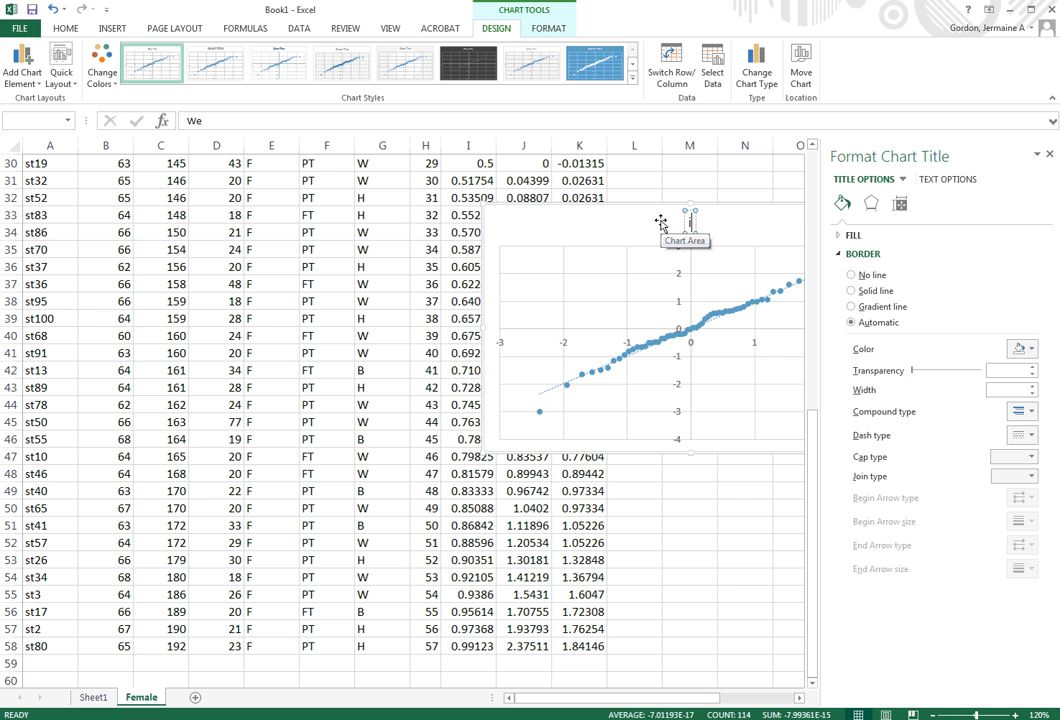
type("Weight")
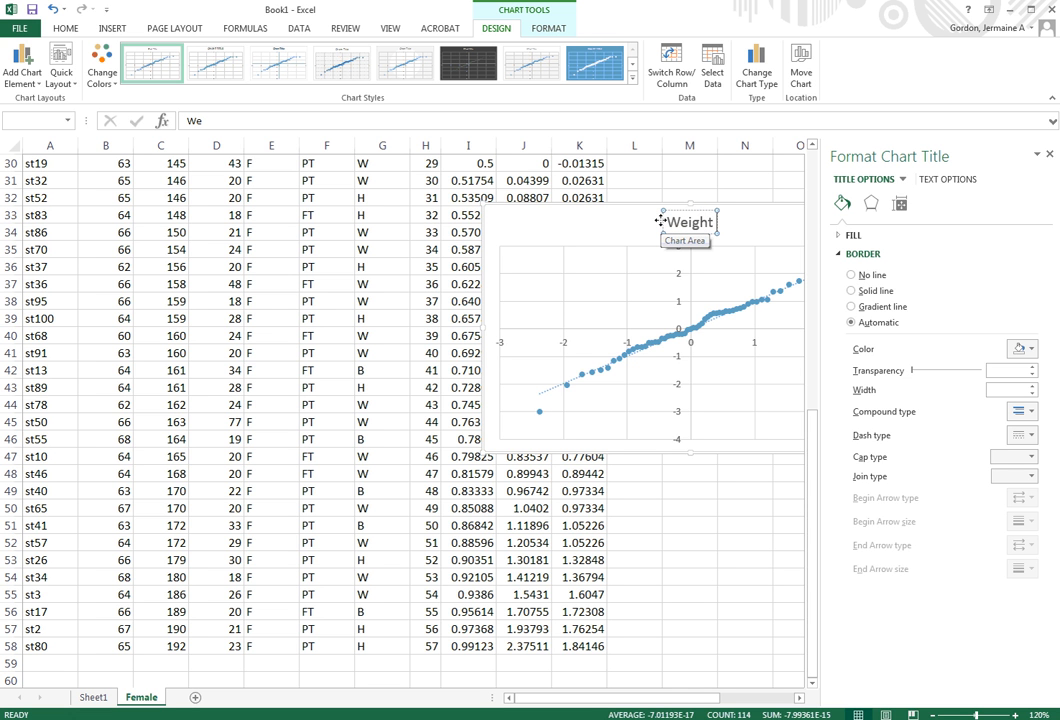
type(" (wom")
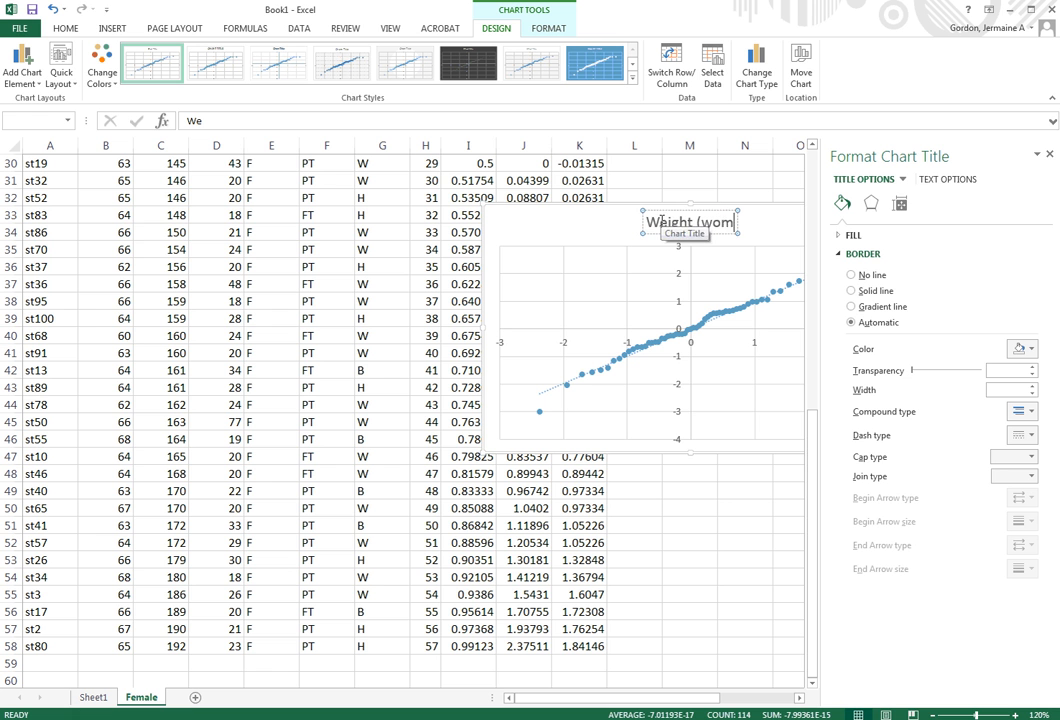
type("en)")
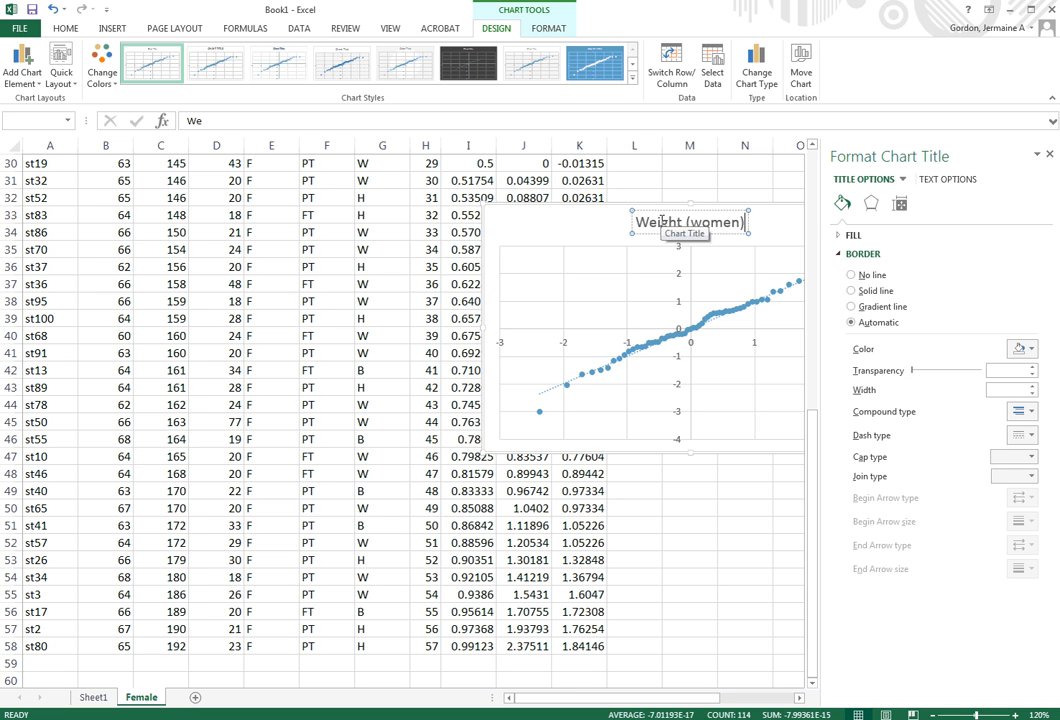
left_click(562, 226)
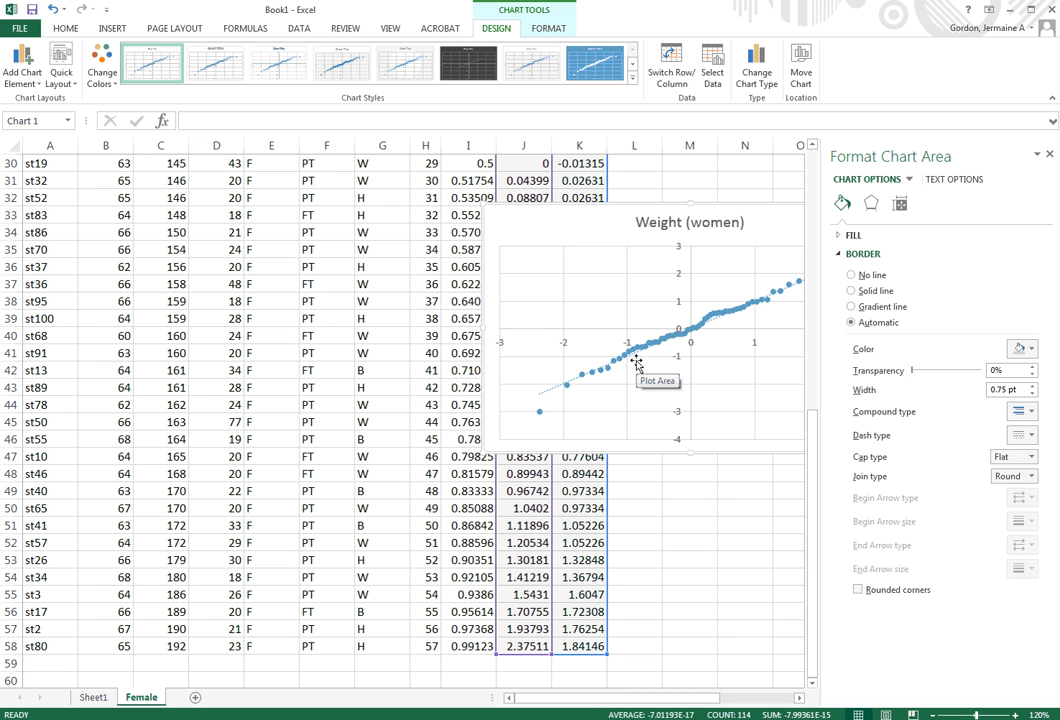
left_click(1049, 153)
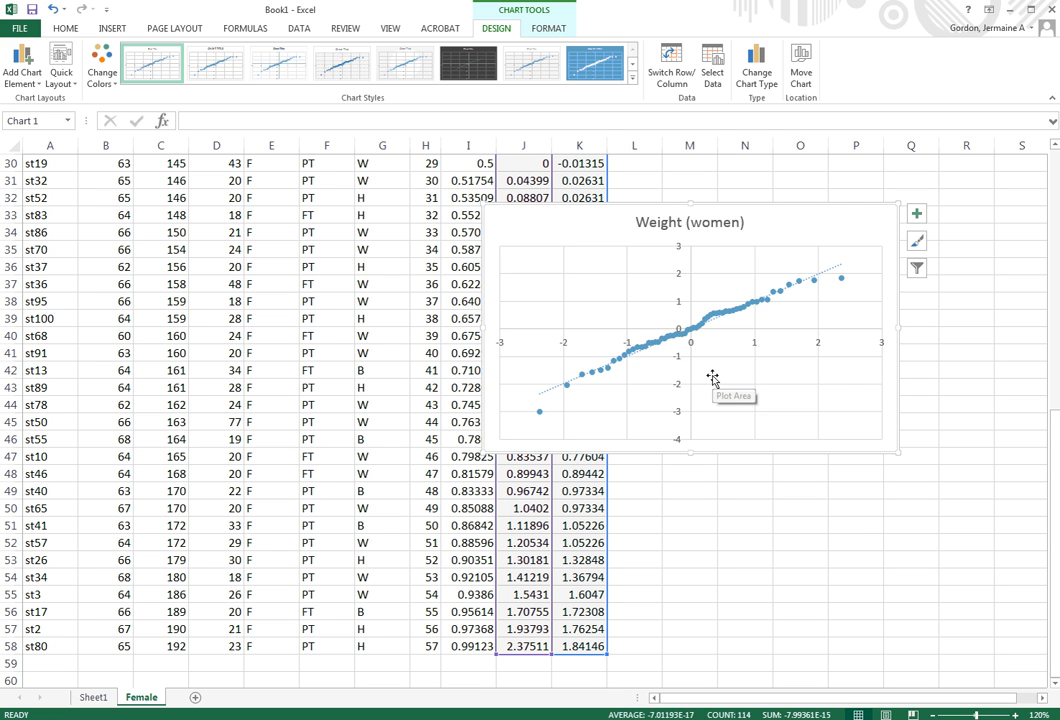